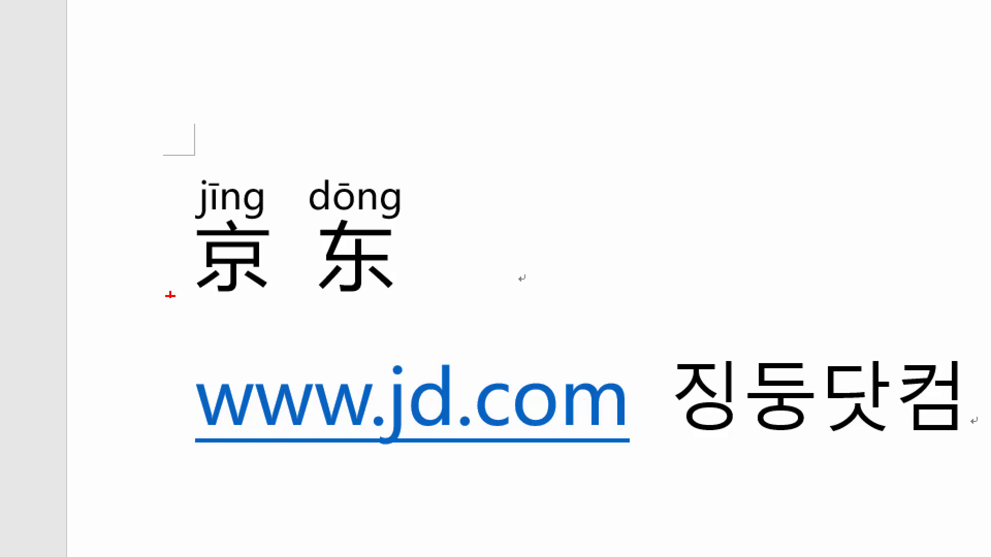
Draw a red emphasis line under 京东 in the Word note.
left_click_drag(186, 299, 417, 306)
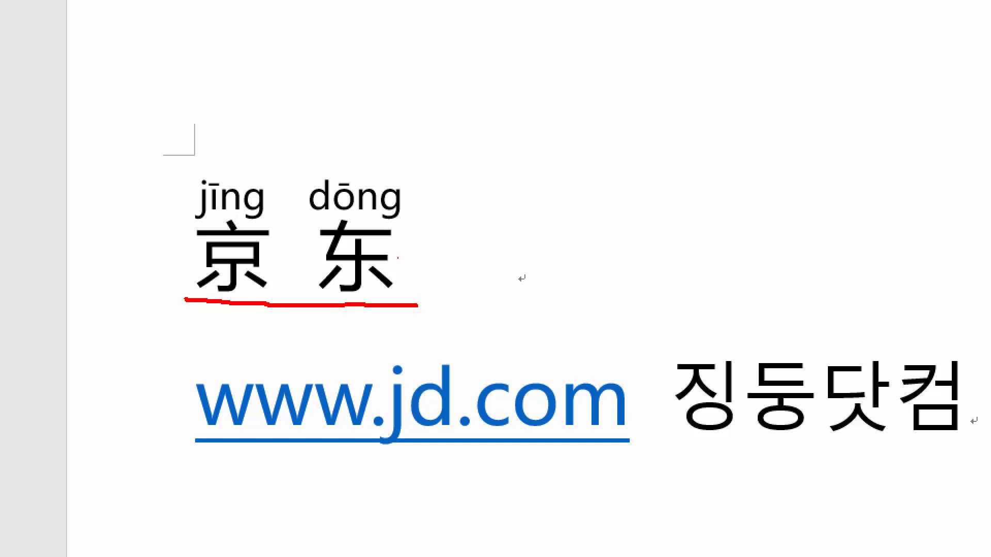
key("Escape")
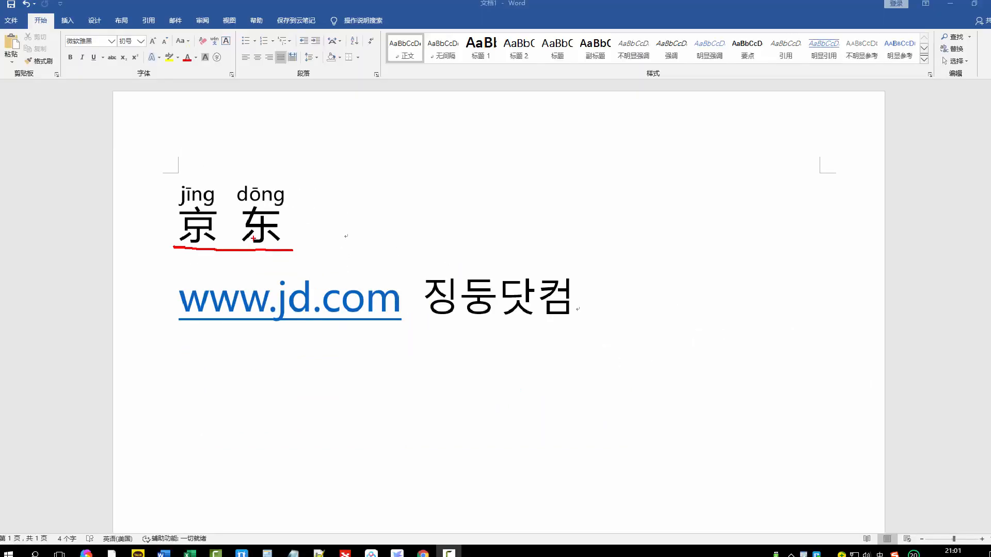
double_click(219, 223)
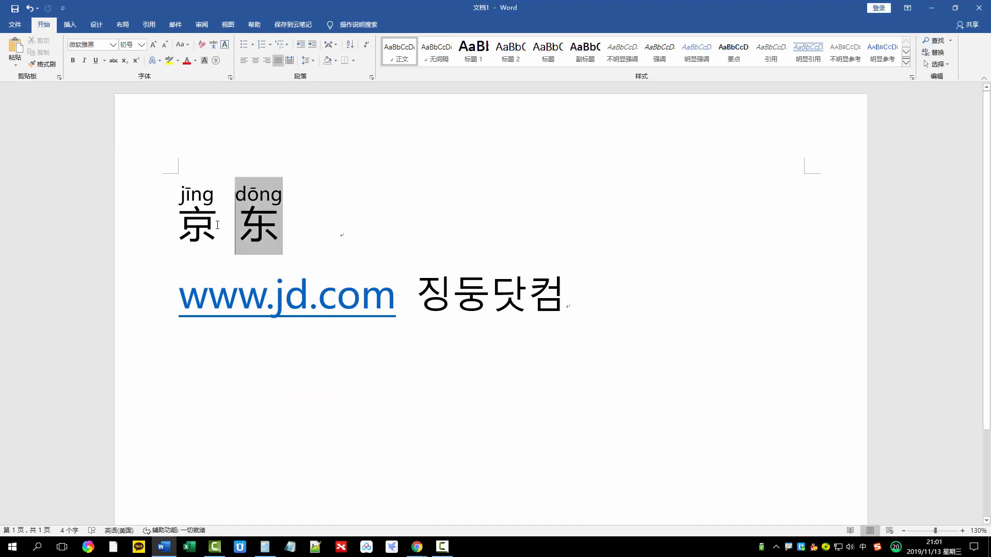
left_click(220, 221)
double_click(219, 222)
key("ctrl+c")
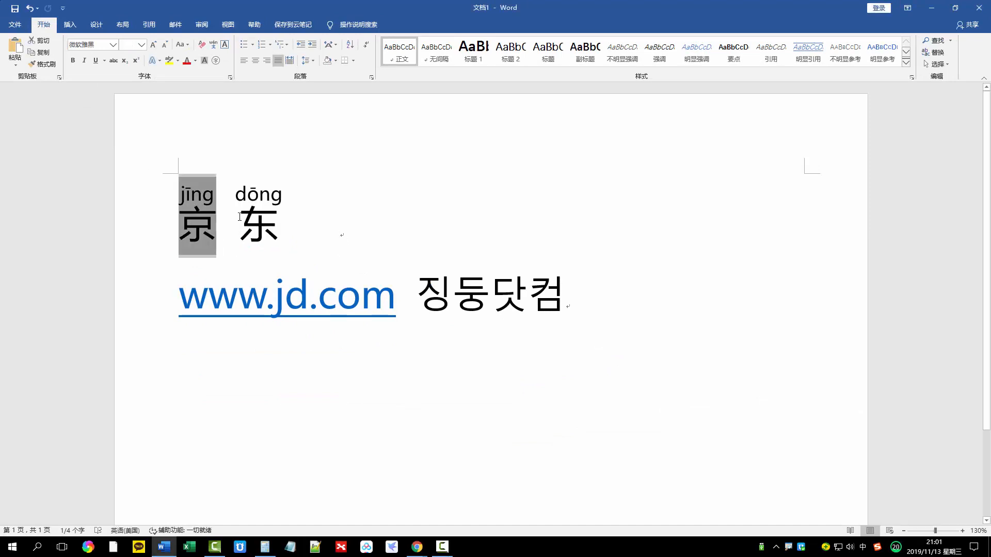
key("BackSpace")
left_click(303, 221)
key("ctrl+v")
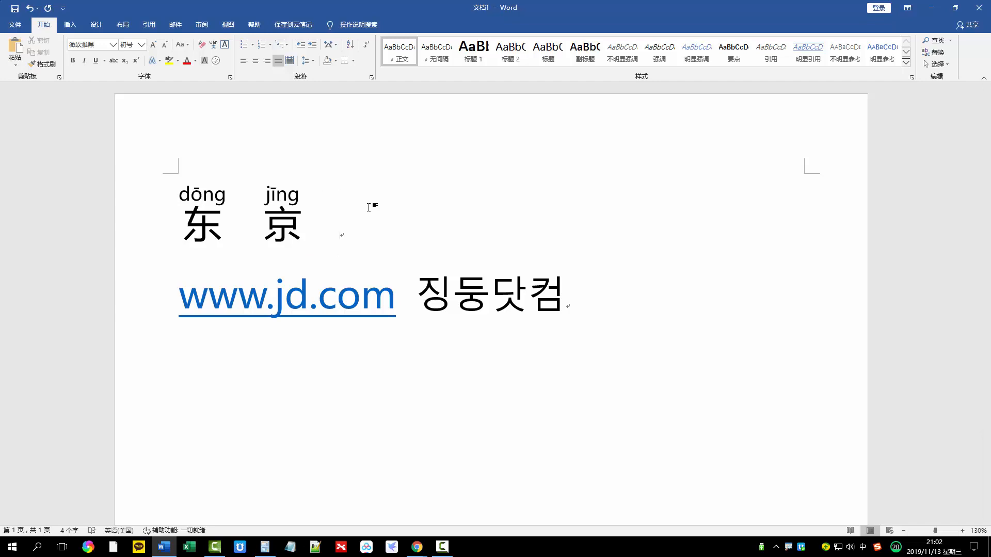
key("alt+shift")
type("도쿄")
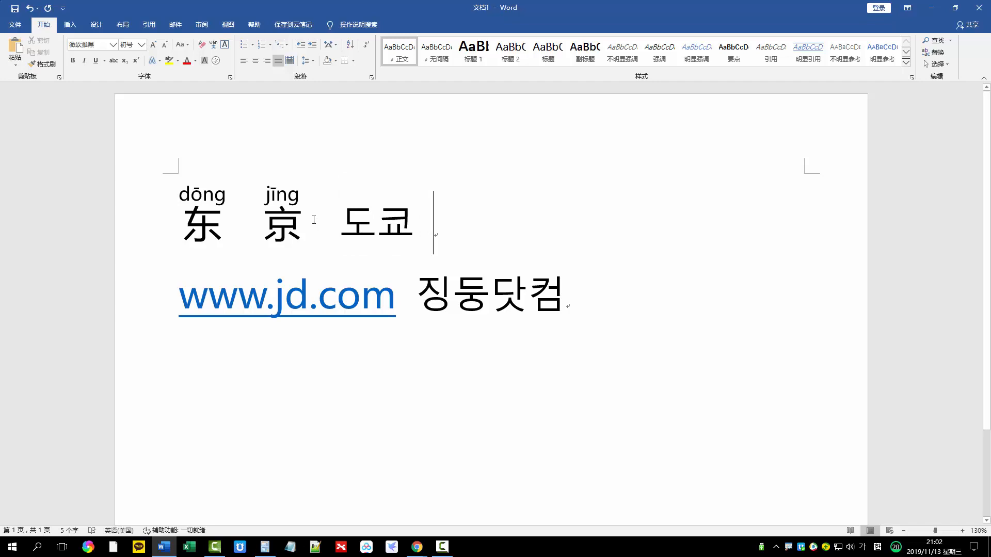
double_click(264, 221)
key("ctrl+c")
key("Delete")
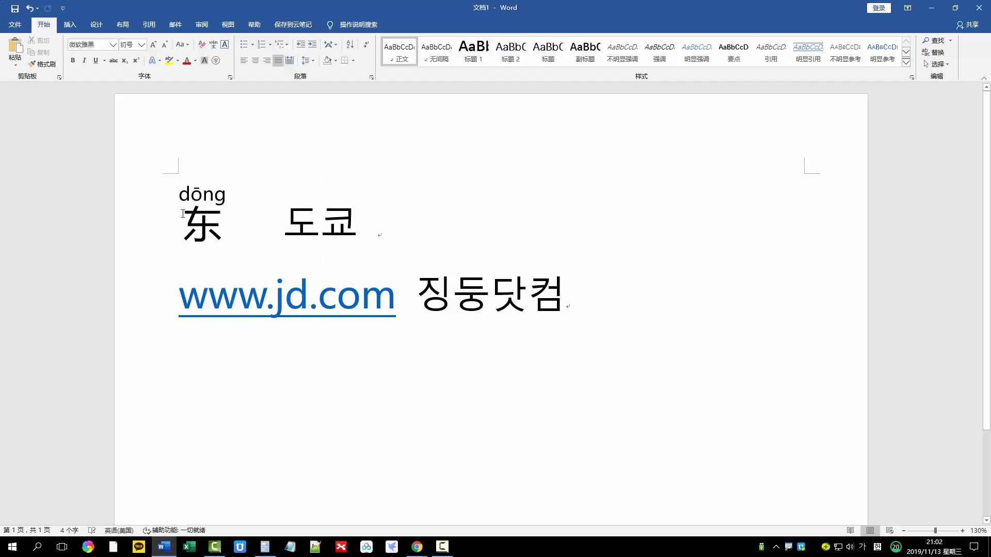
double_click(204, 228)
key("ctrl+v")
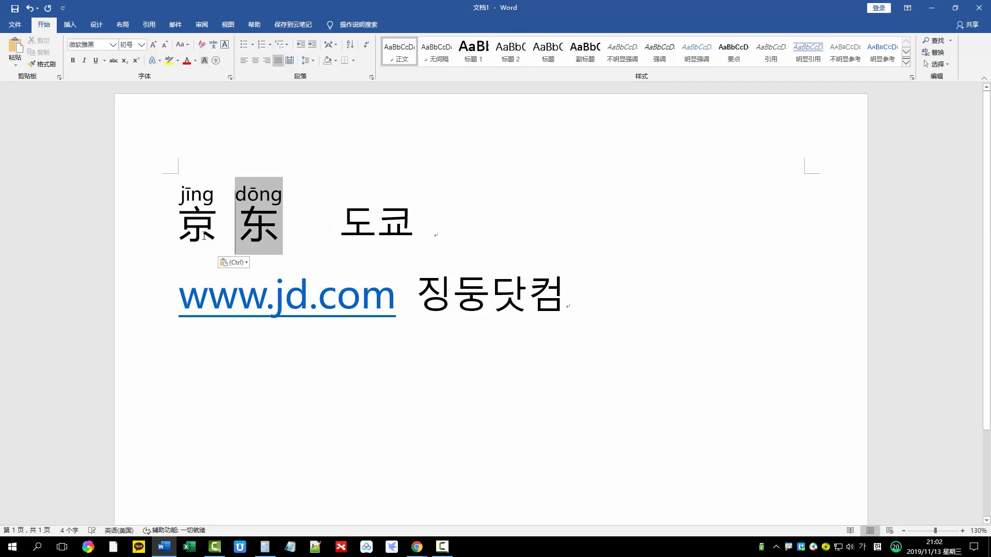
left_click_drag(344, 209, 422, 210)
key("Delete")
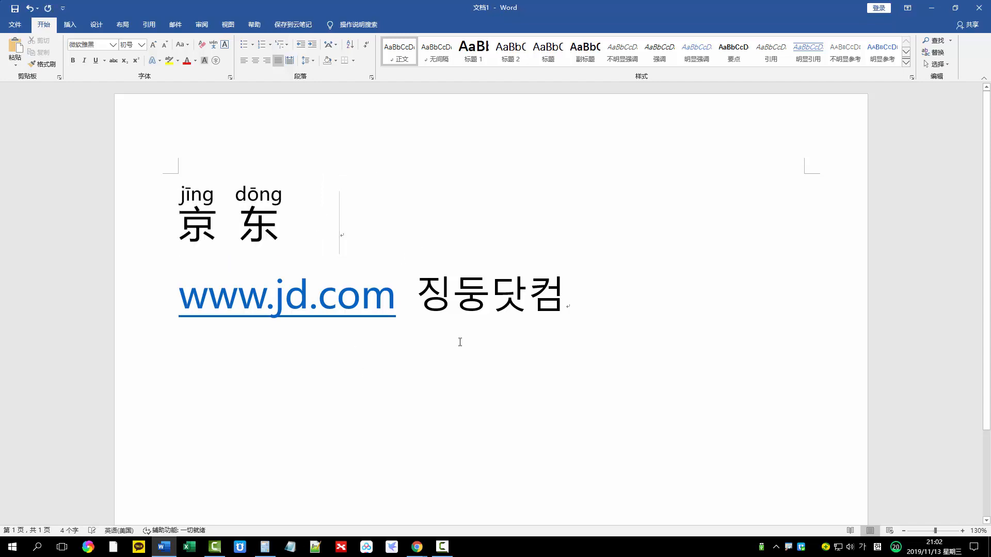
left_click(631, 306)
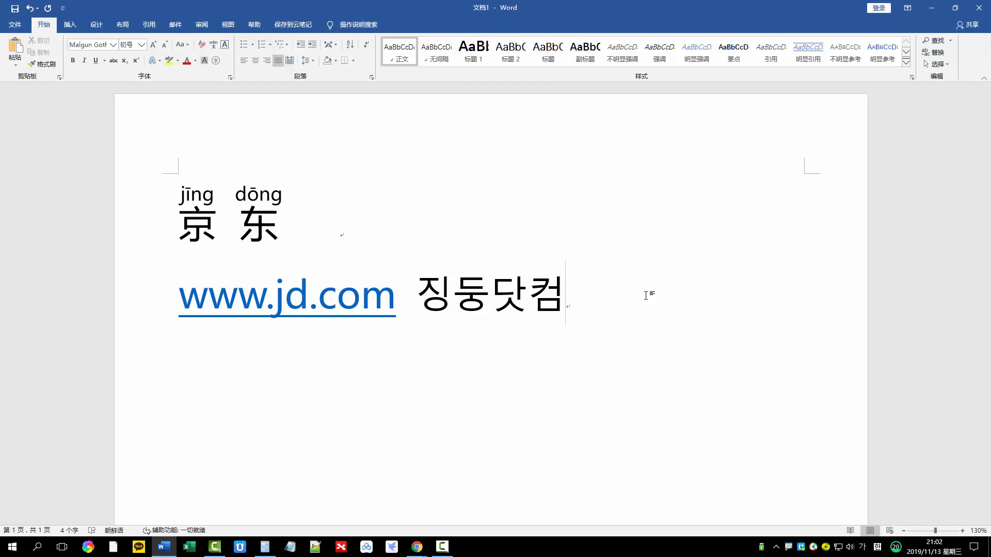
mouse_move(418, 553)
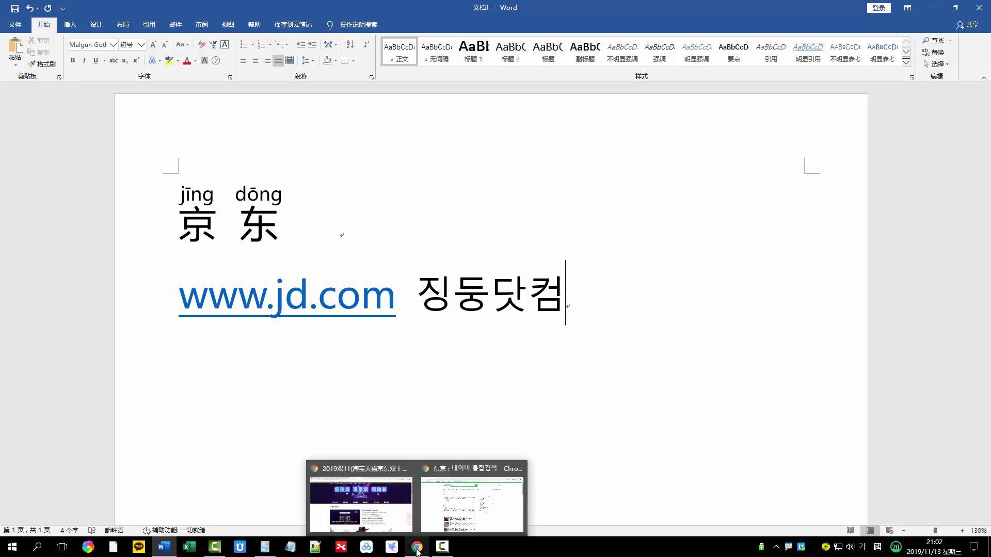
Bring up ebrun's 2019 Double 11 report page, scroll through it, then go to the JD.com tab.
left_click(361, 503)
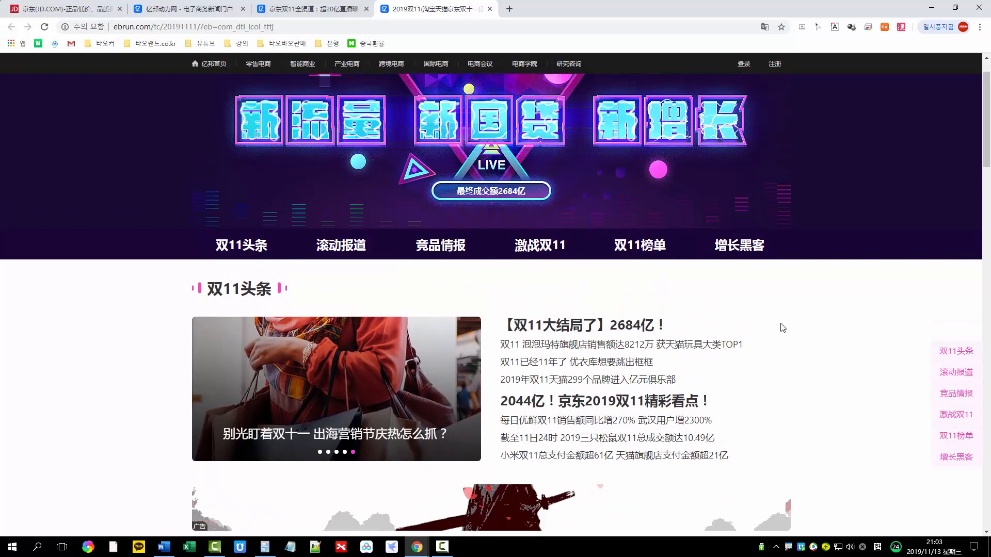
scroll(783, 331, "down", 2)
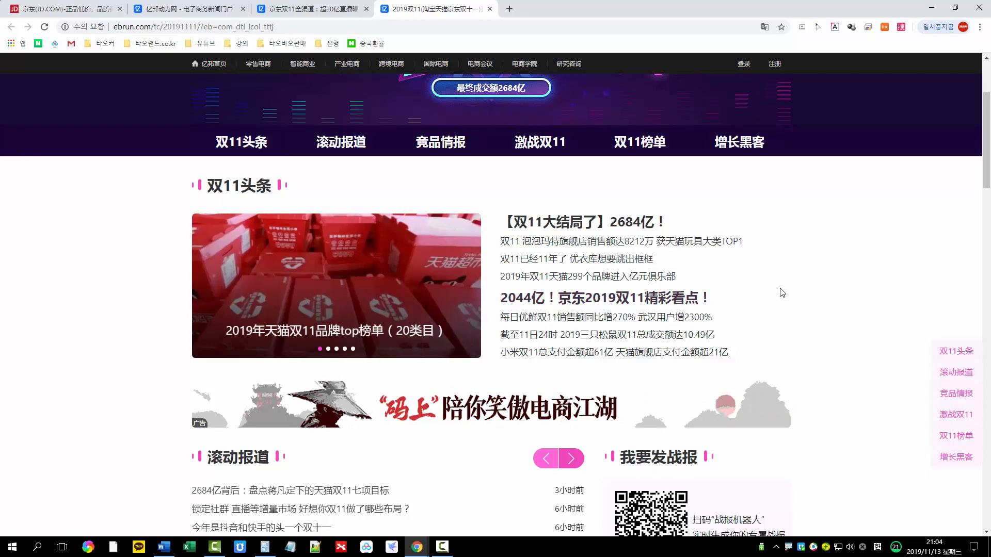
left_click(73, 9)
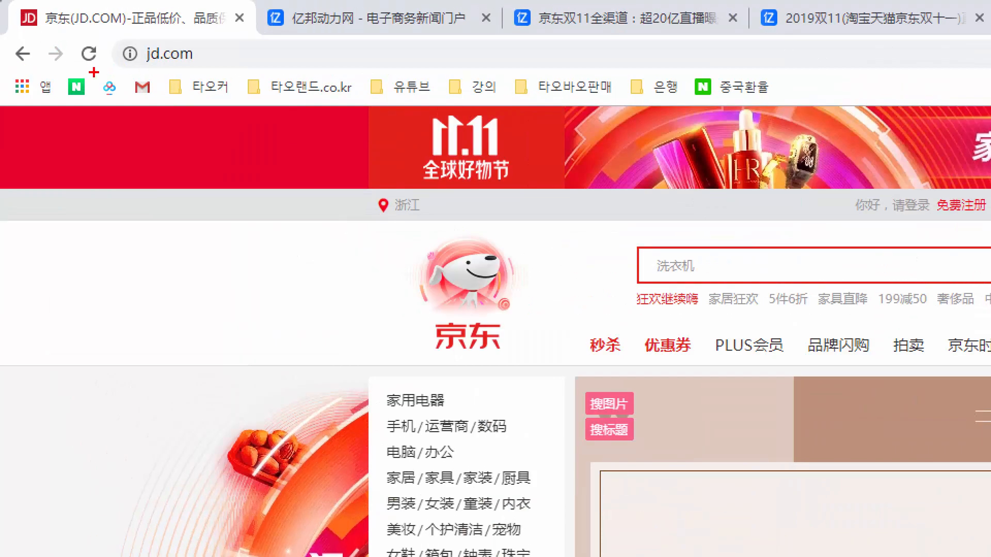
Mark the jd.com address, scroll the JD homepage to its footer and back, then return to Word.
left_click_drag(103, 72, 236, 68)
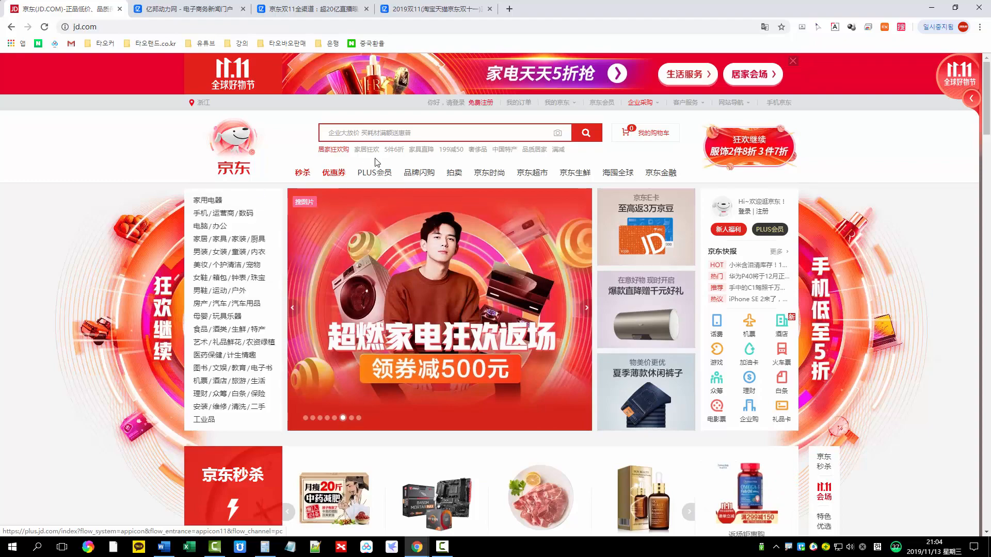
scroll(390, 186, "down", 10)
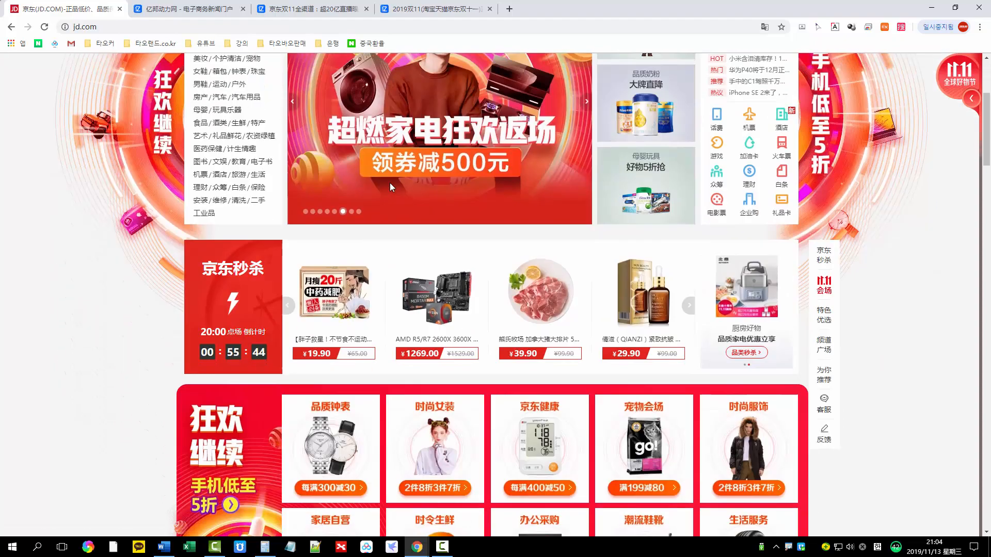
scroll(391, 188, "down", 20)
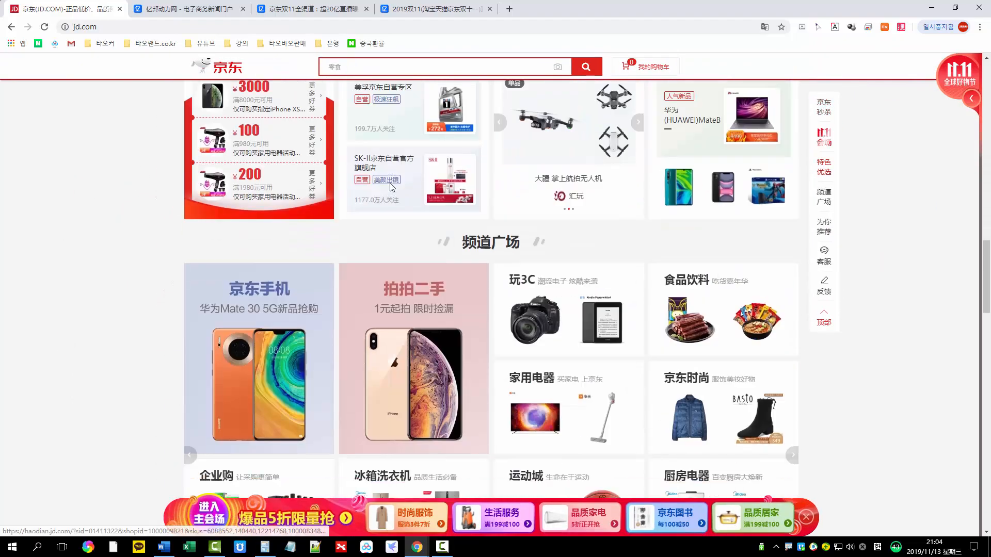
scroll(391, 187, "down", 9)
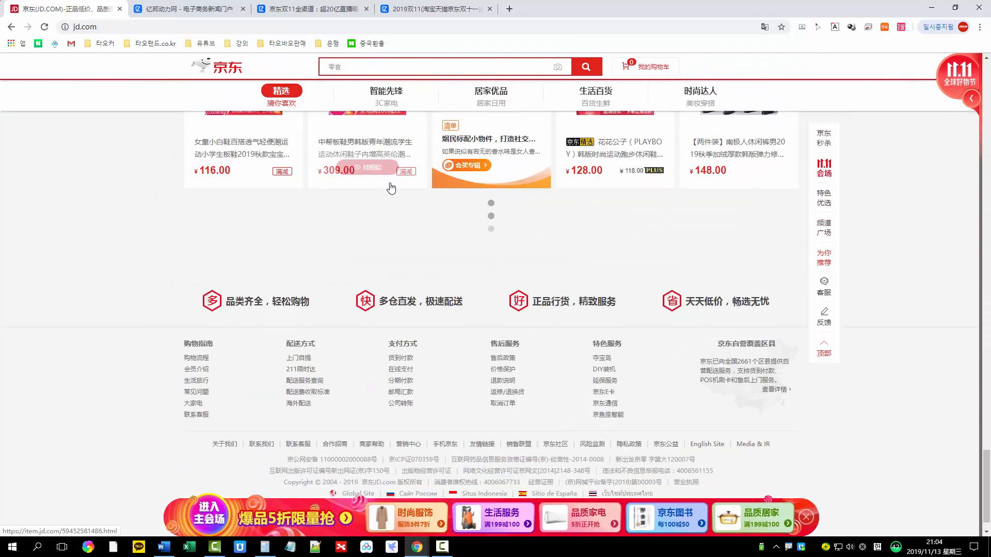
scroll(391, 187, "up", 5)
scroll(390, 187, "up", 20)
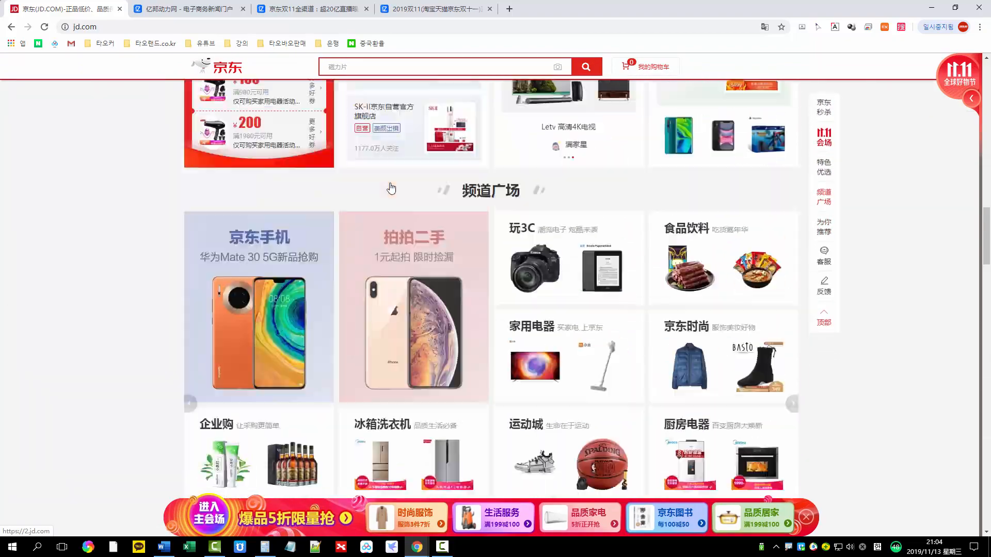
scroll(452, 318, "up", 12)
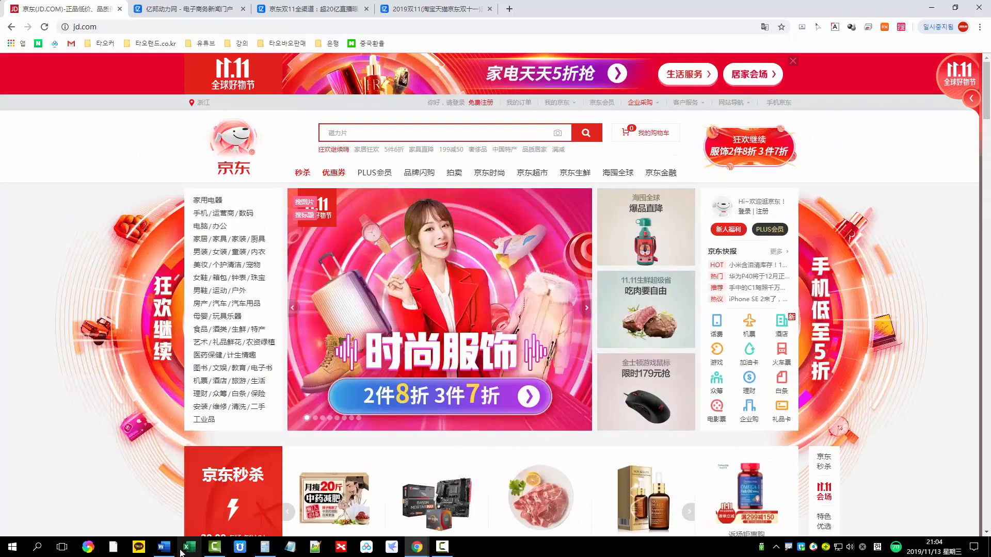
left_click(164, 495)
Add '1.판매자 사업자' on a new line so Word starts a numbered list with item 2.
key("Return")
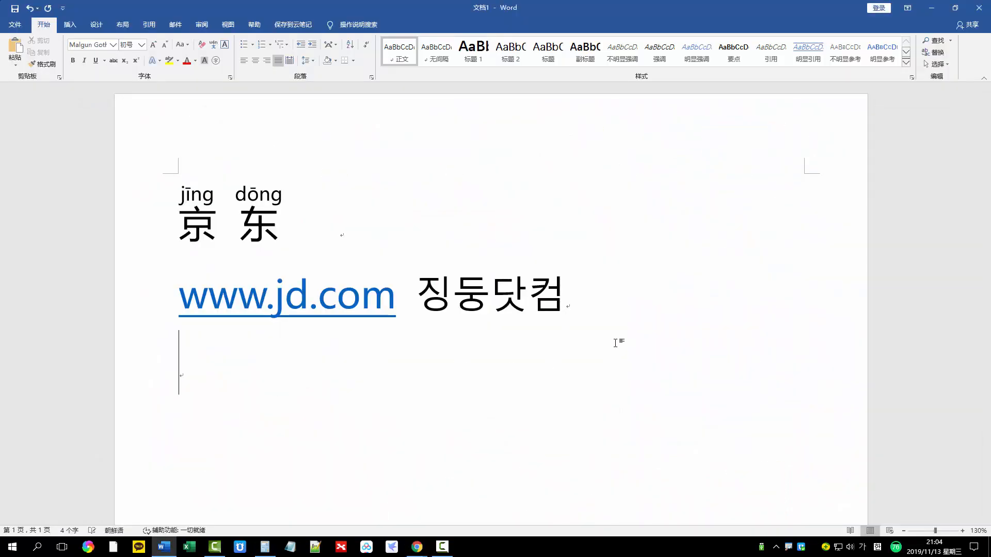
type("1.")
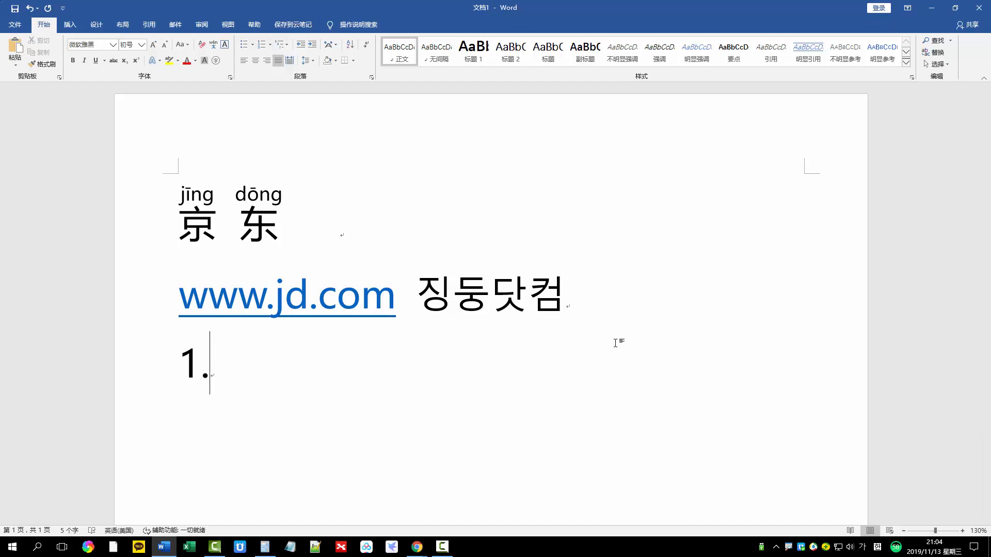
type("판매자 ")
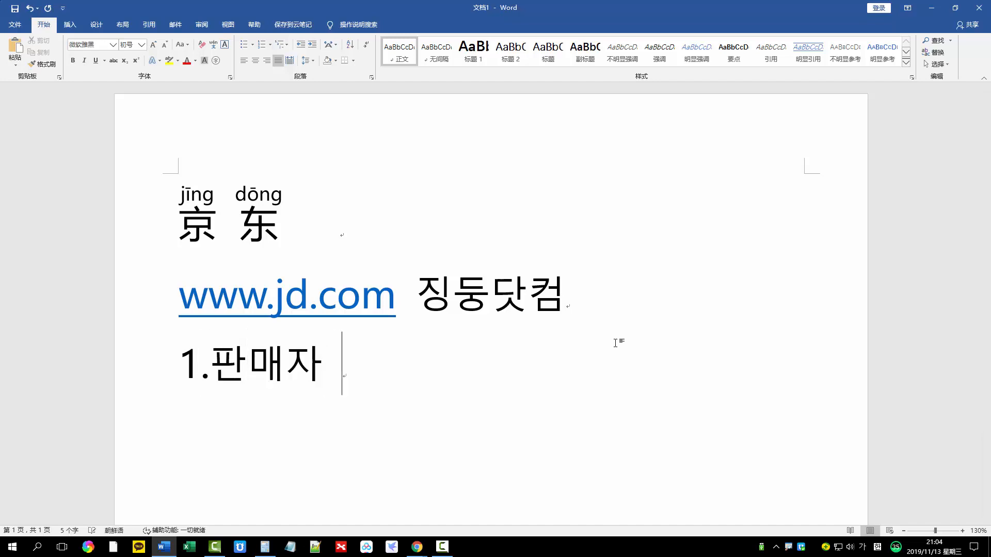
type("사업자")
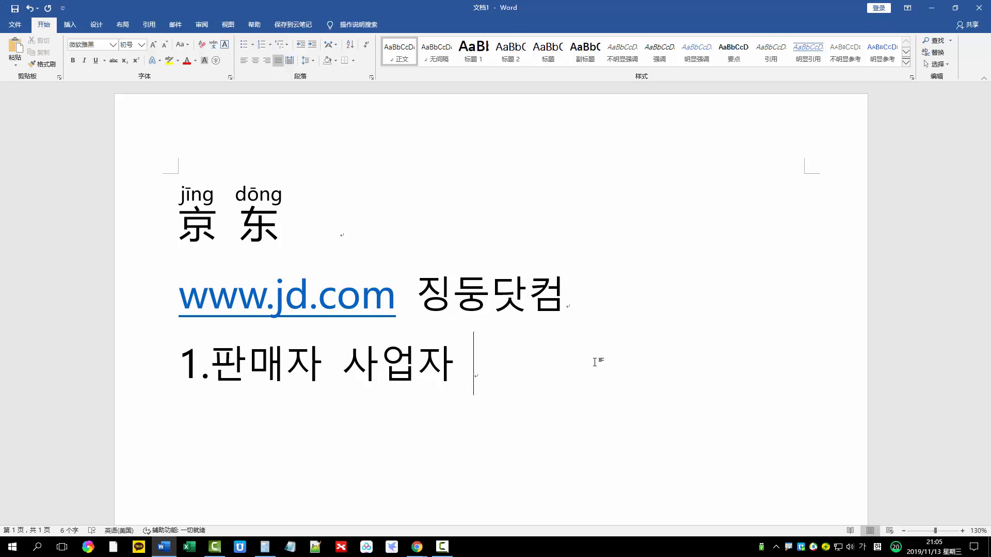
key("Return")
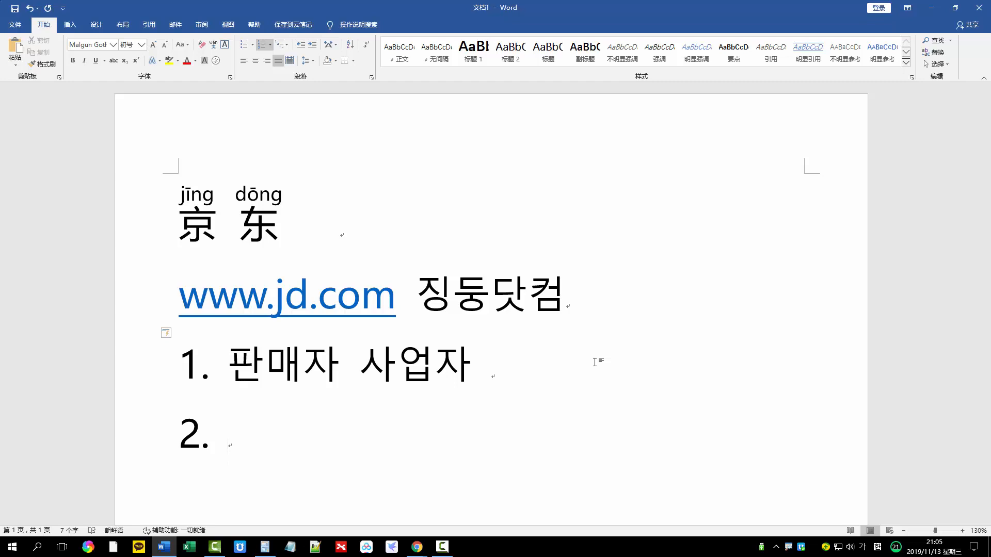
Enter item 2 as '배송 빠름', then switch to the JD.com homepage in Chrome.
type("배")
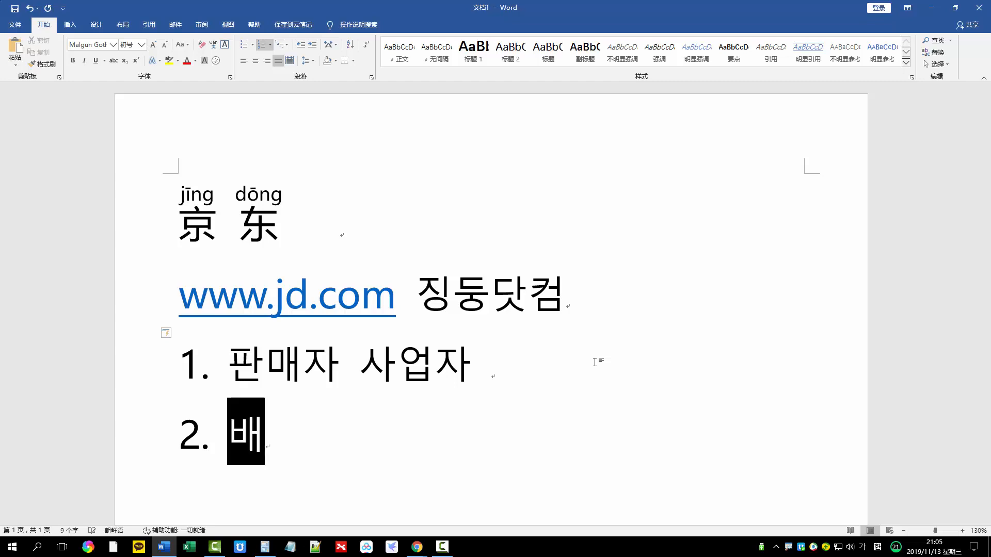
type("송 ")
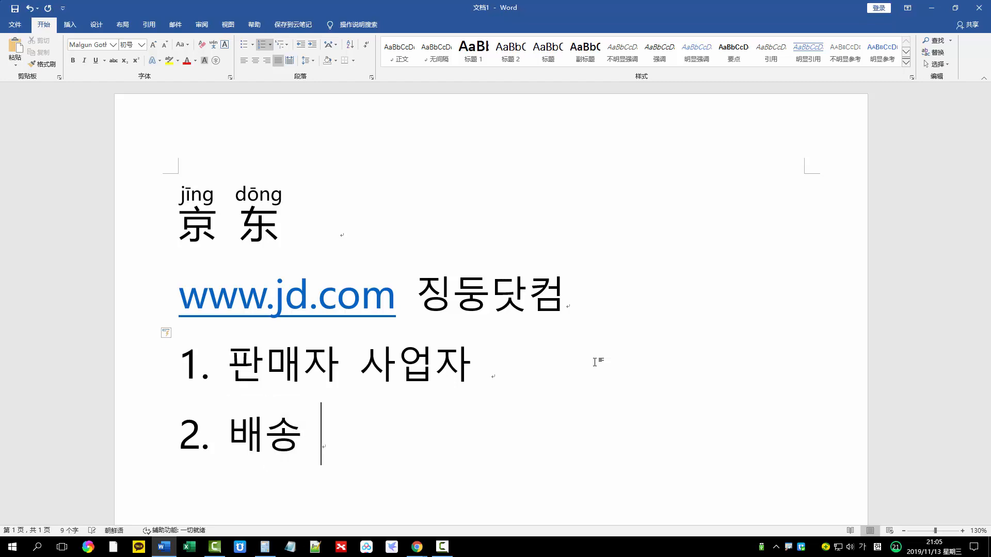
type("빠름")
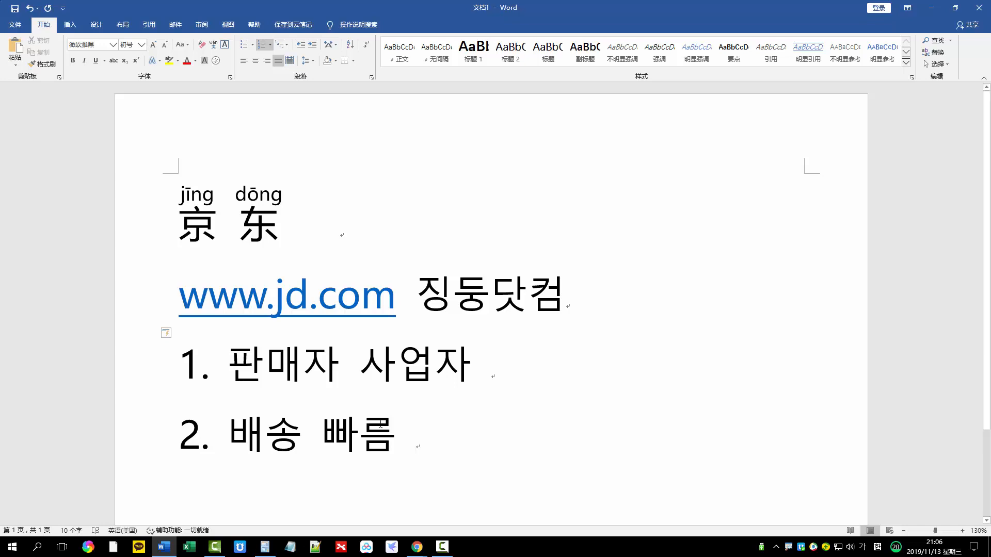
triple_click(430, 434)
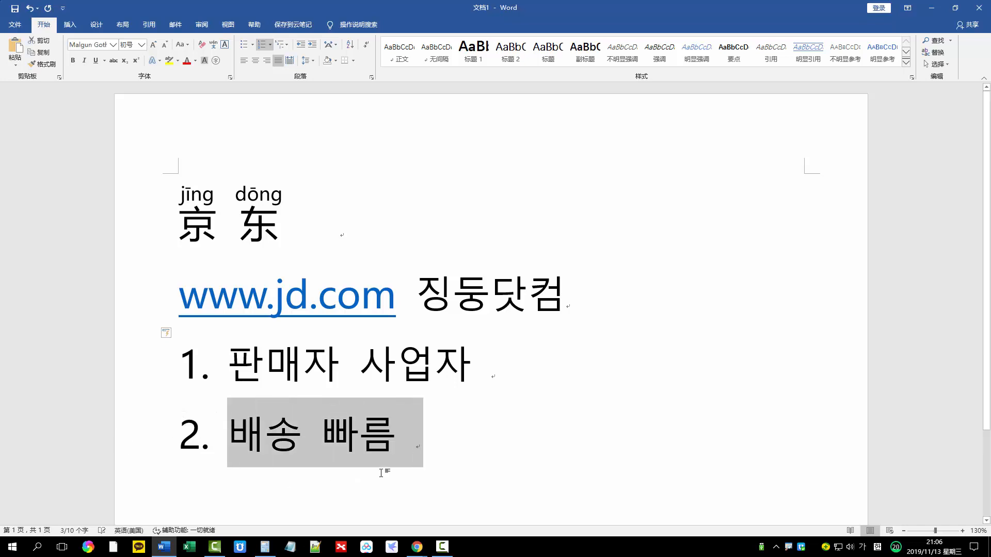
left_click(397, 454)
left_click(447, 454)
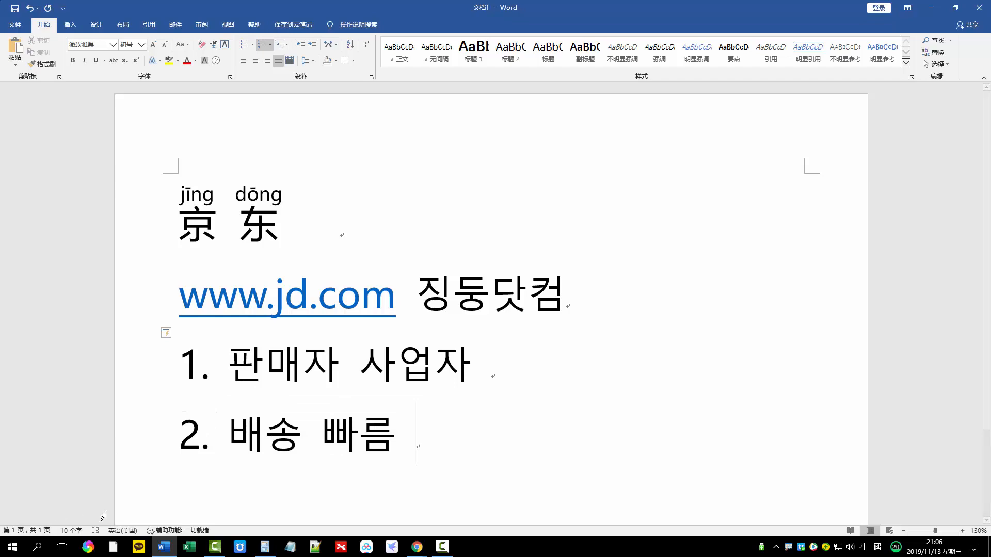
mouse_move(417, 547)
left_click(361, 444)
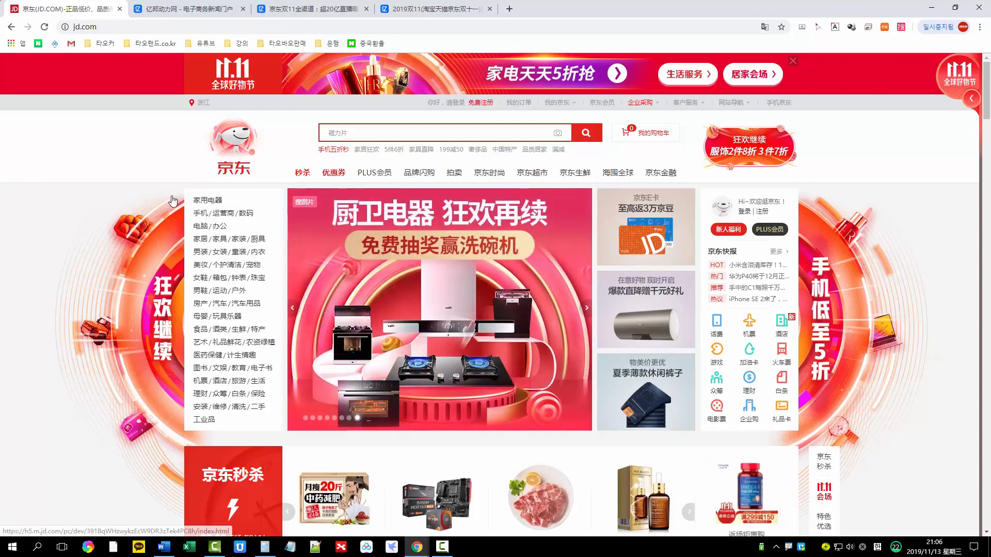
Highlight JD.com's 免费注册 link and open the free registration page.
scroll(172, 207, "down", 1)
scroll(173, 206, "up", 1)
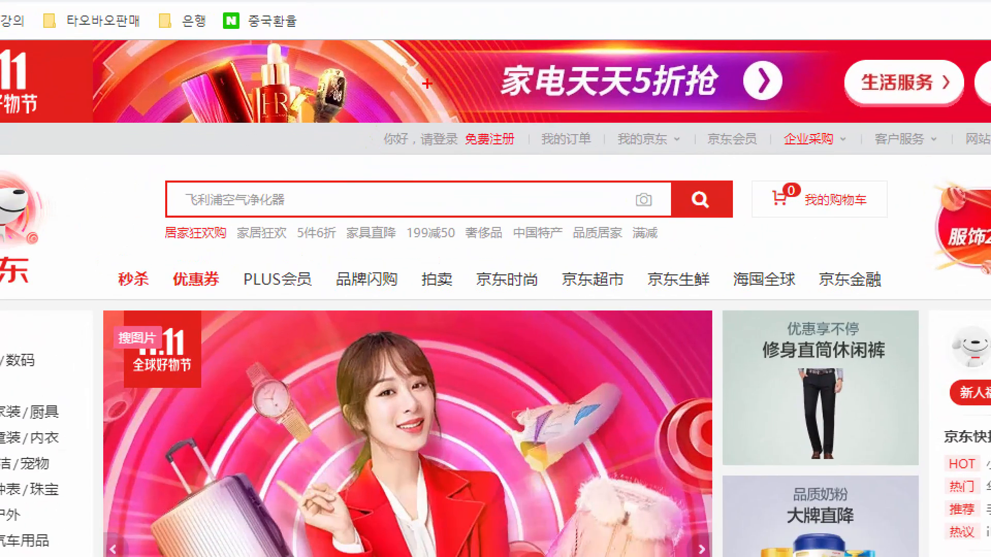
left_click_drag(467, 151, 517, 153)
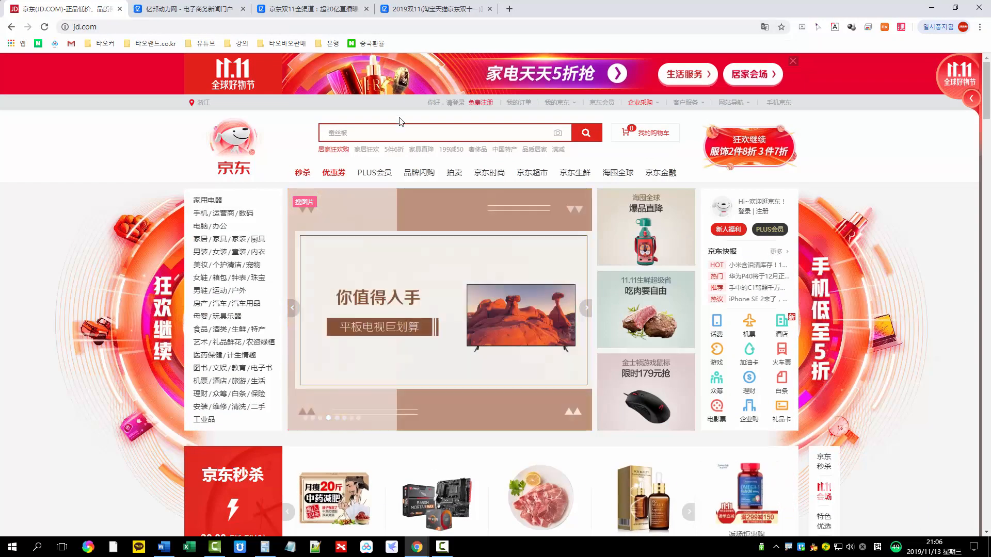
right_click(398, 122)
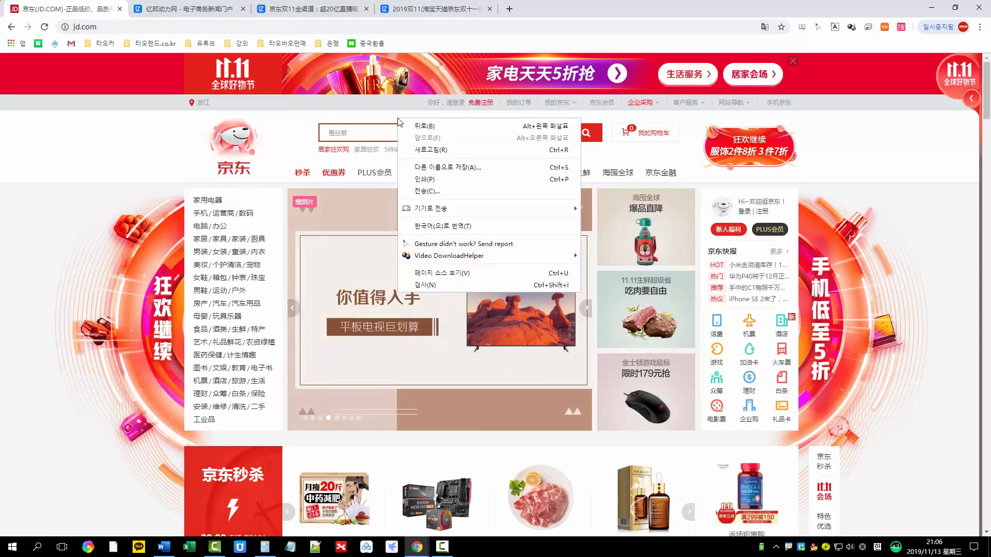
left_click(482, 107)
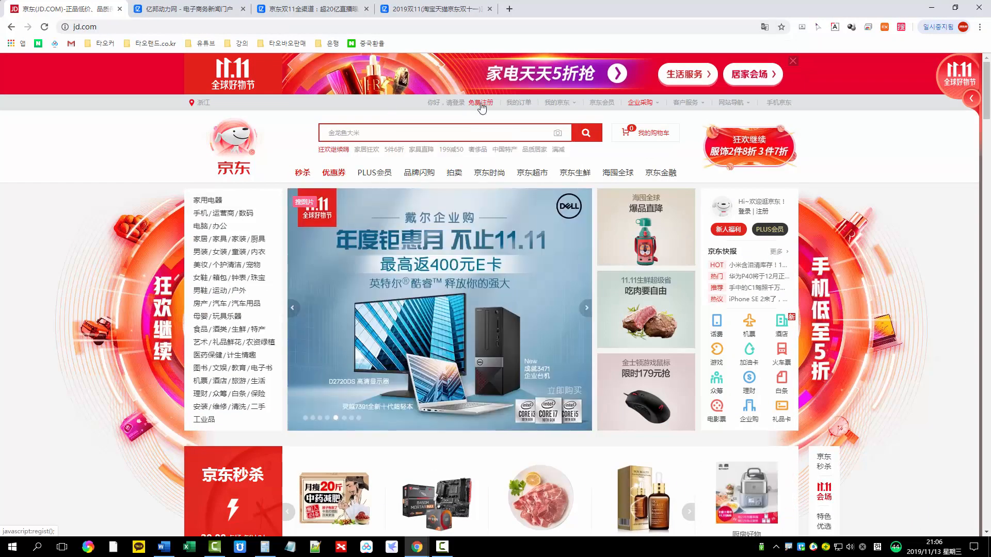
left_click(482, 107)
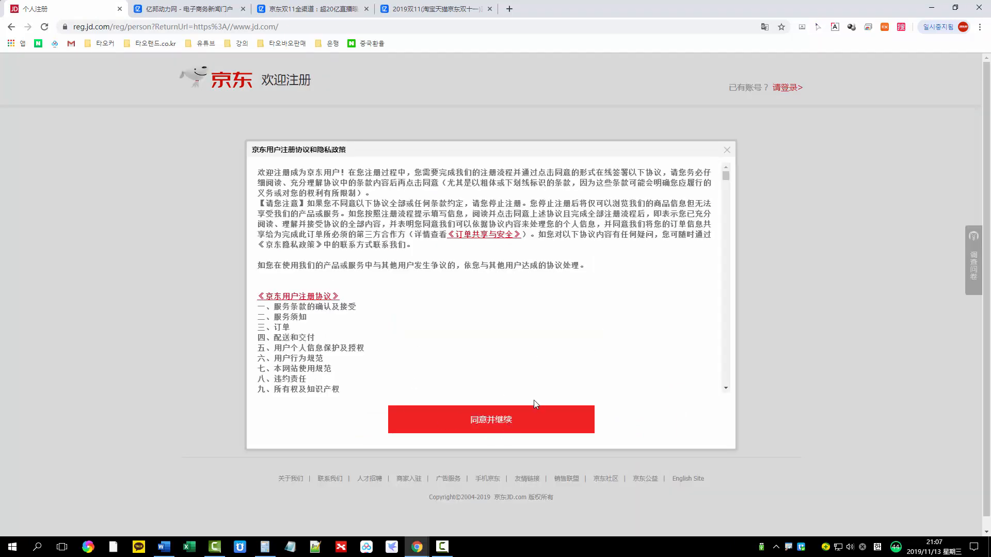
Accept the registration agreement and choose 韩国 0082 as the phone country.
left_click(497, 427)
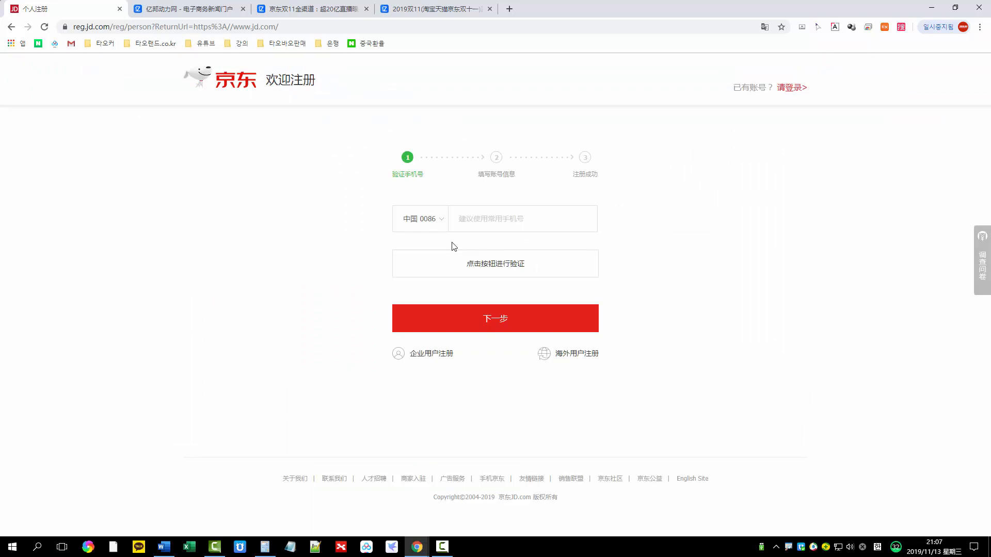
left_click(435, 225)
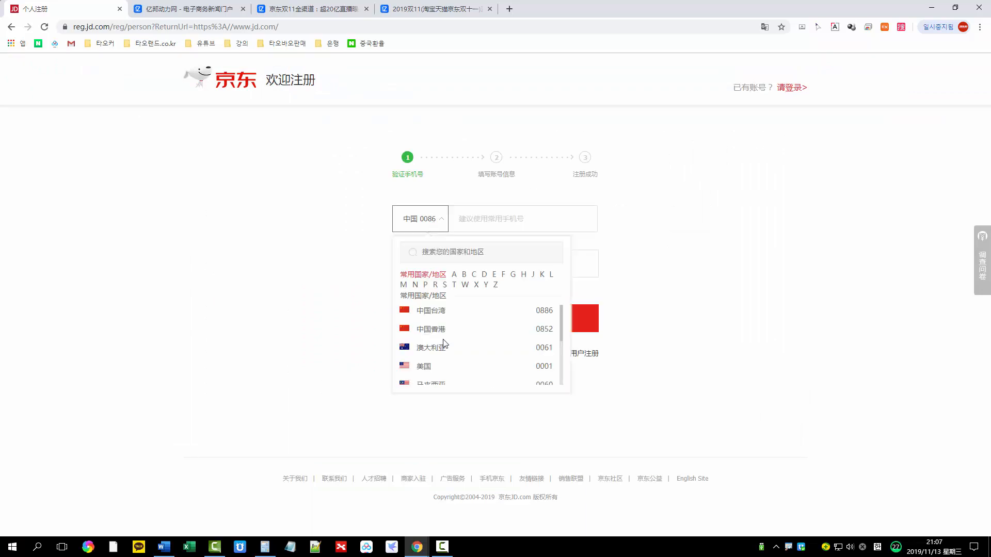
scroll(444, 343, "down", 1)
scroll(444, 343, "down", 1)
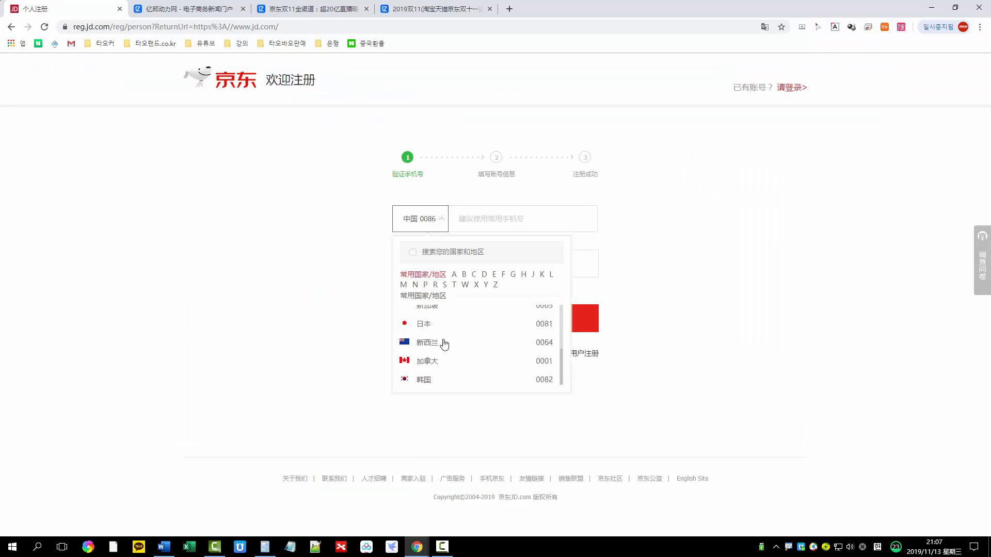
left_click(424, 380)
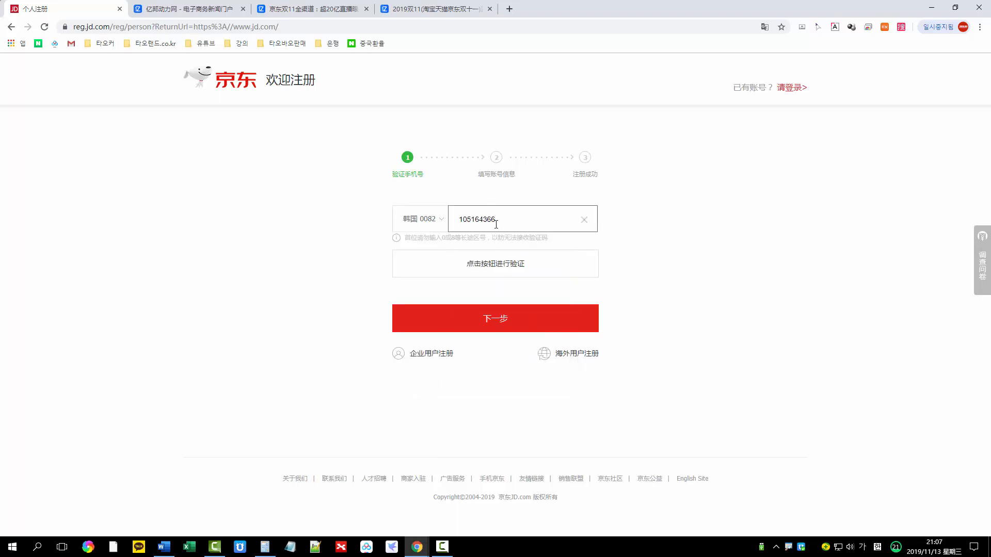
Prefix the phone number with 0, solve the slider puzzle, and proceed with 下一步.
left_click(500, 268)
left_click_drag(414, 227, 460, 228)
mouse_move(466, 228)
left_mouse_down()
mouse_move(419, 227)
mouse_move(458, 229)
left_mouse_up()
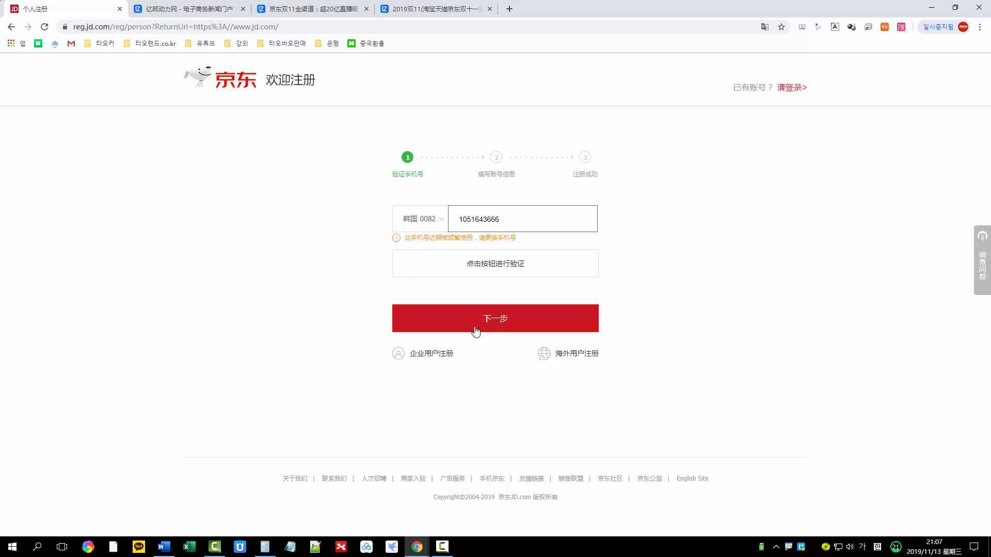
left_click(458, 219)
type("0")
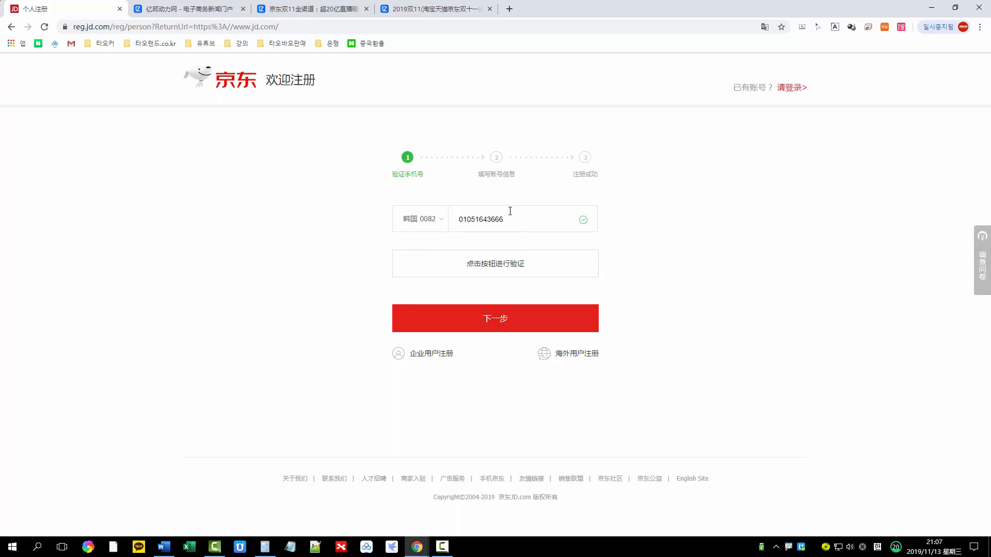
left_click(496, 269)
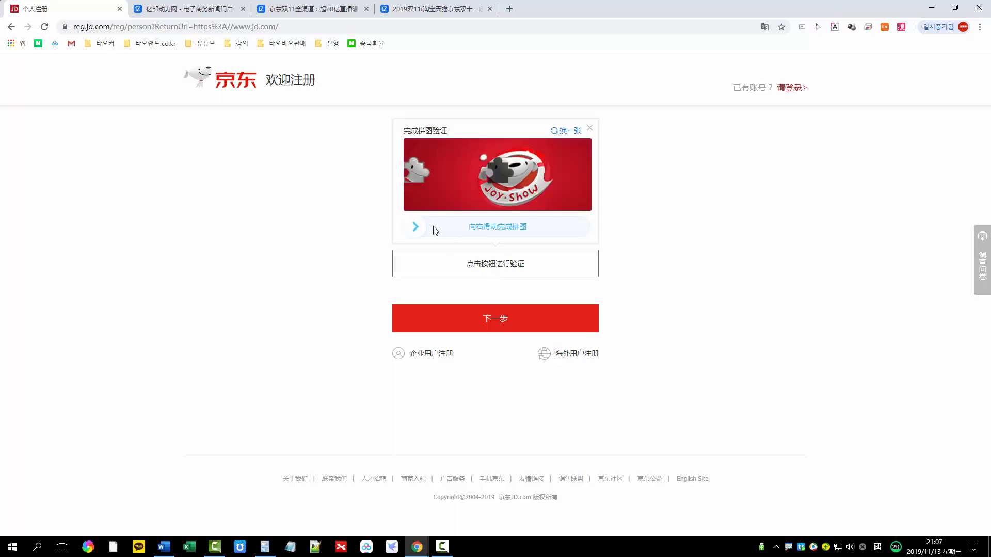
left_click_drag(415, 228, 499, 227)
left_click(473, 313)
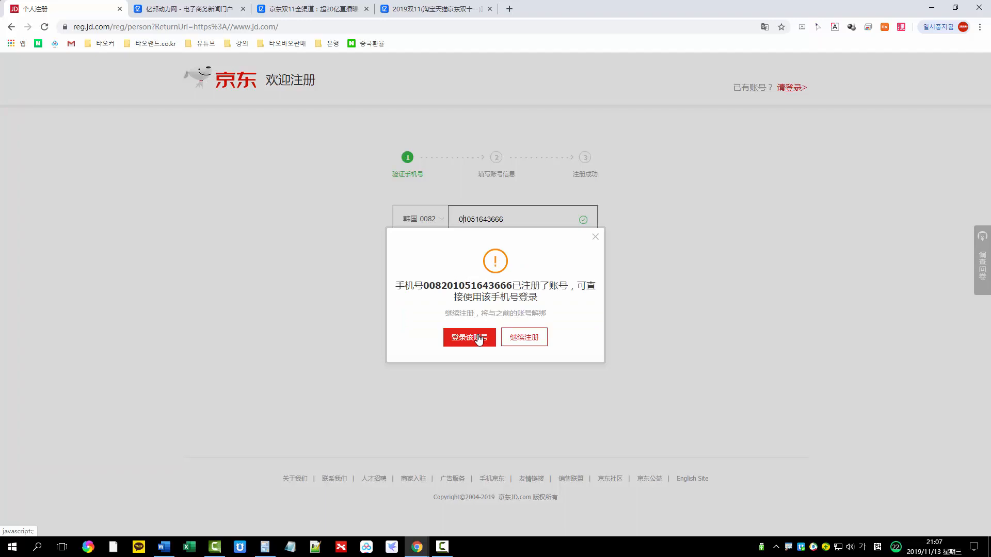
Continue despite the existing-account warning, enter the SMS verification code, and submit.
left_click(522, 339)
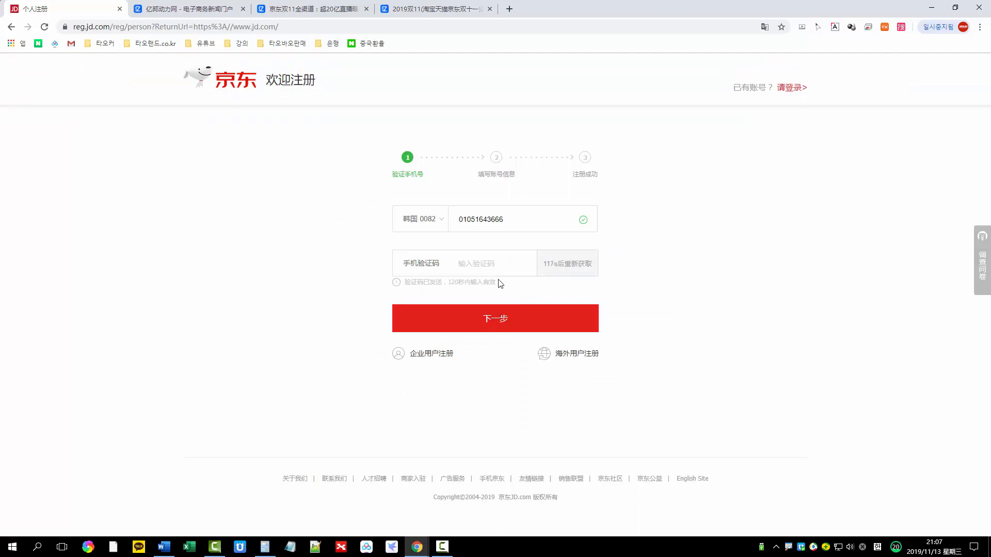
left_click(489, 264)
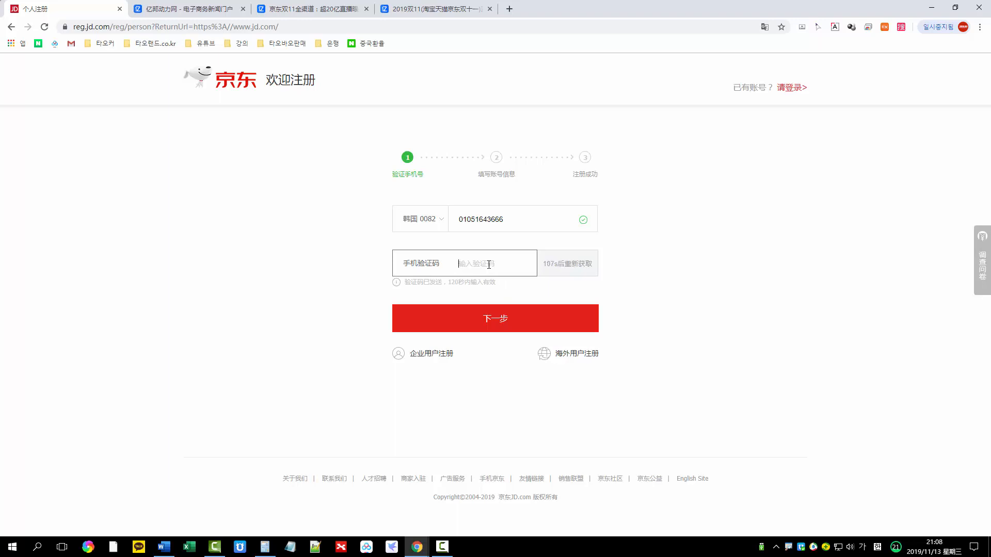
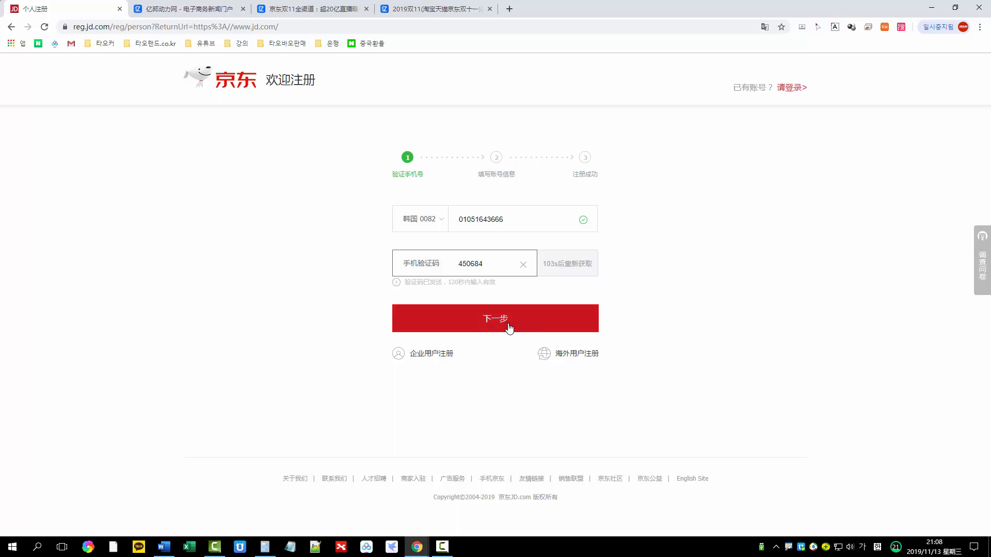
left_click(509, 328)
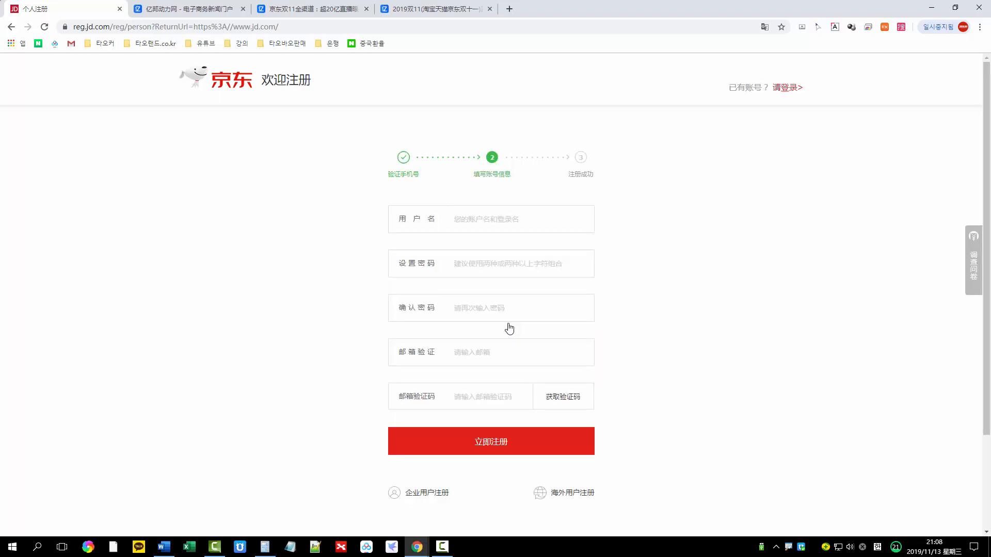
Enter an account username, appending 000 after the first choice proved taken.
left_click(506, 218)
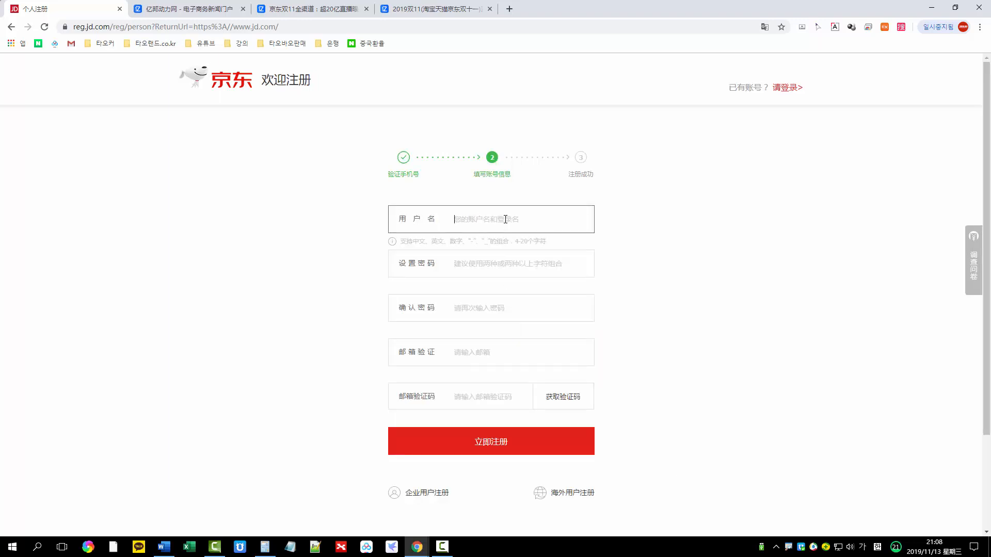
key("Hangul")
type("taoland")
left_click(489, 264)
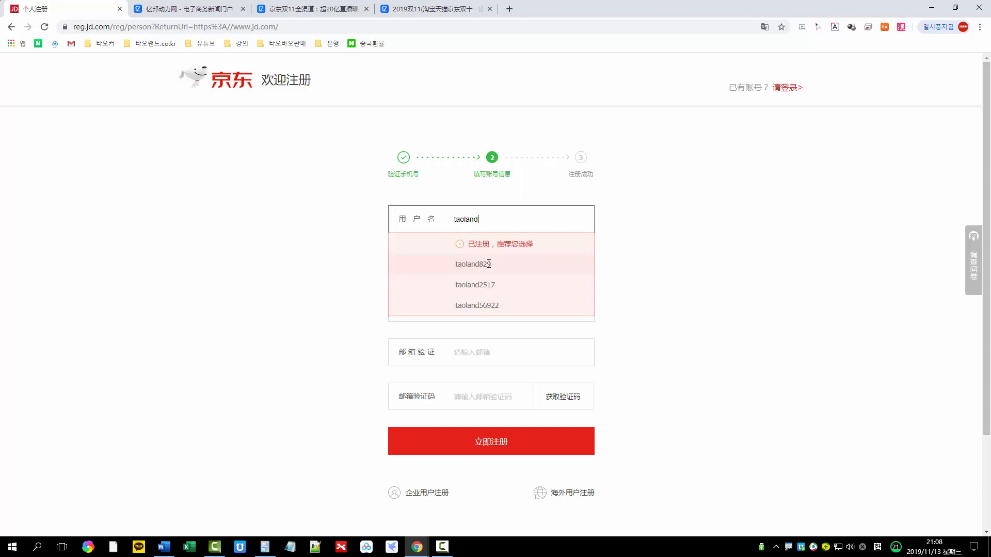
left_click(489, 264)
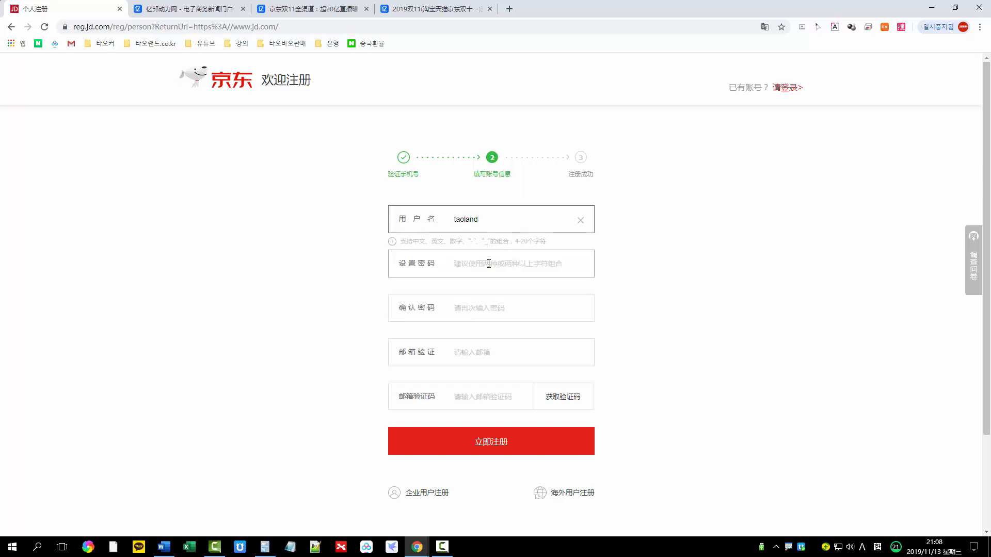
left_click(491, 263)
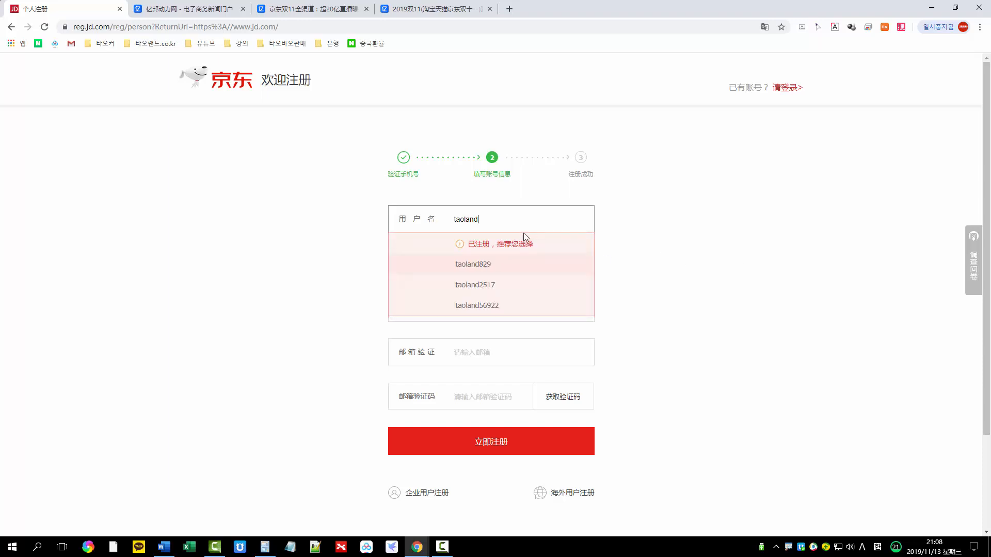
type("00")
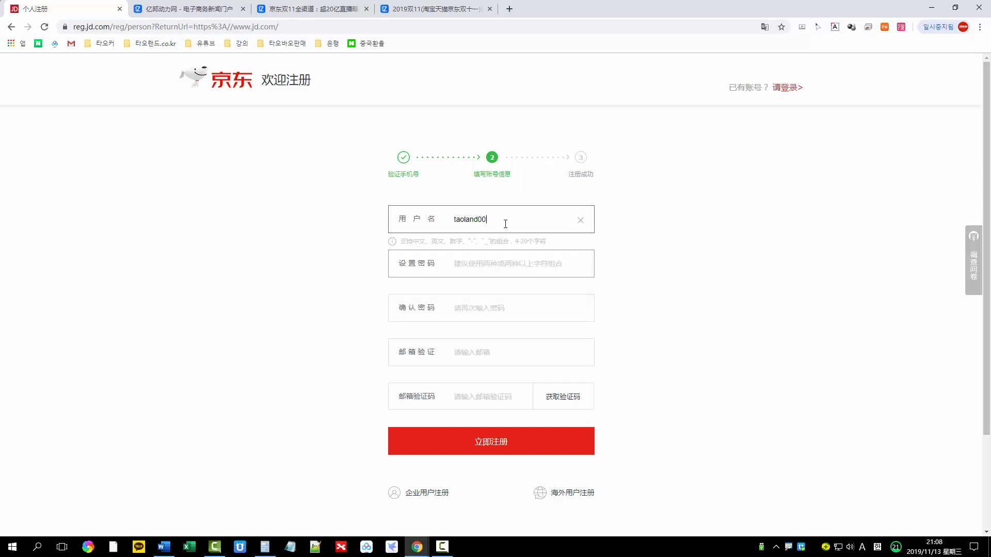
type("0")
Type the account password in 设置密码 and again in 确认密码.
scroll(715, 301, "down", 1)
left_click(517, 209)
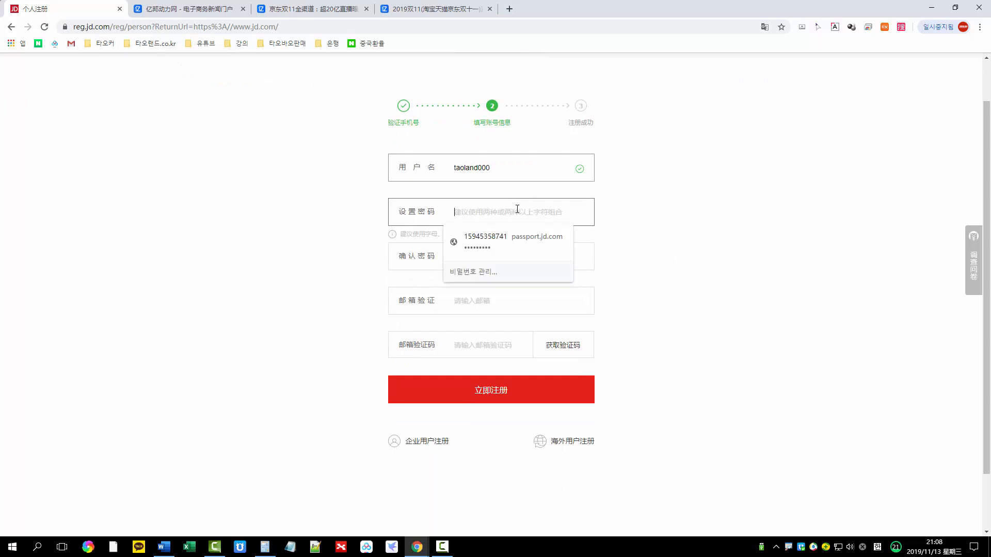
type("•••••••••")
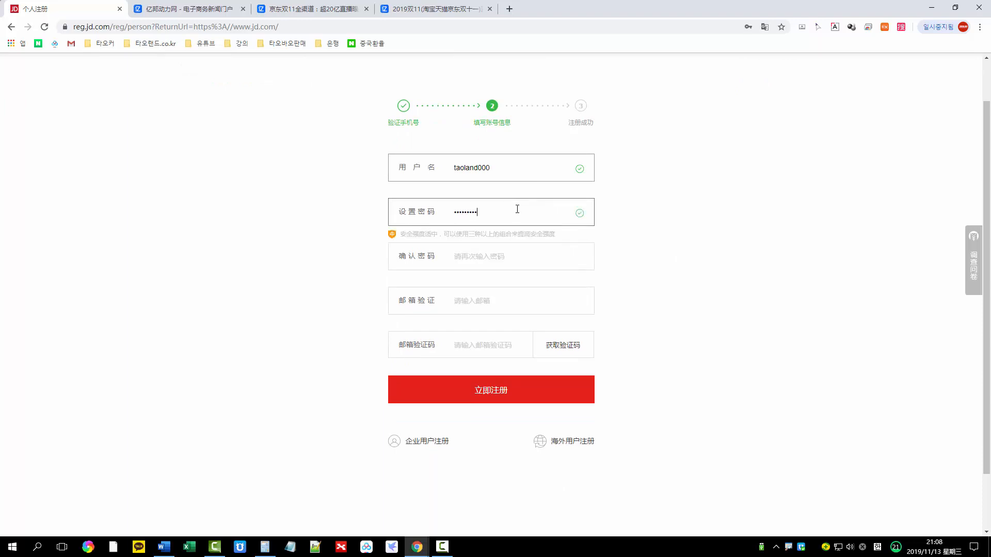
left_click(509, 254)
type("•••")
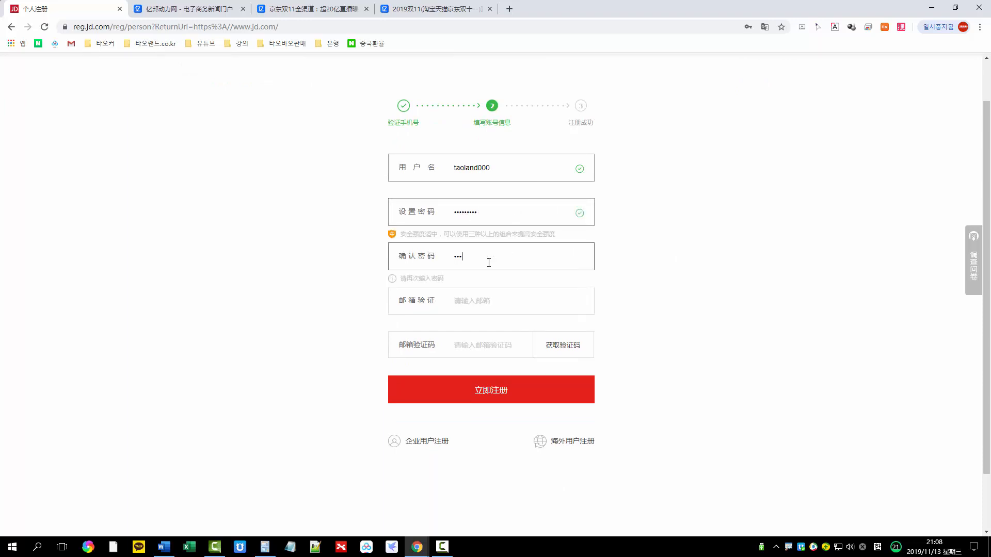
type("•••")
left_click(778, 350)
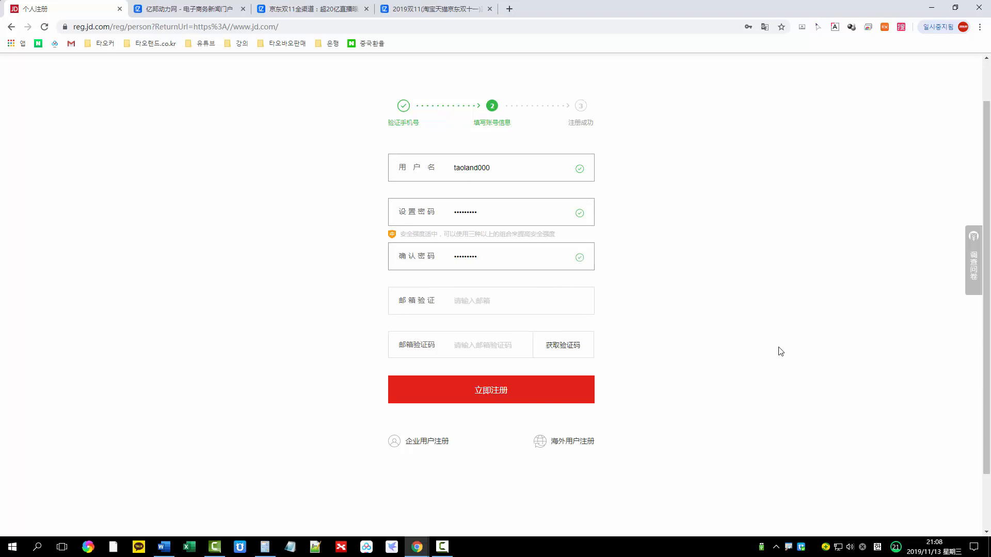
left_click(500, 303)
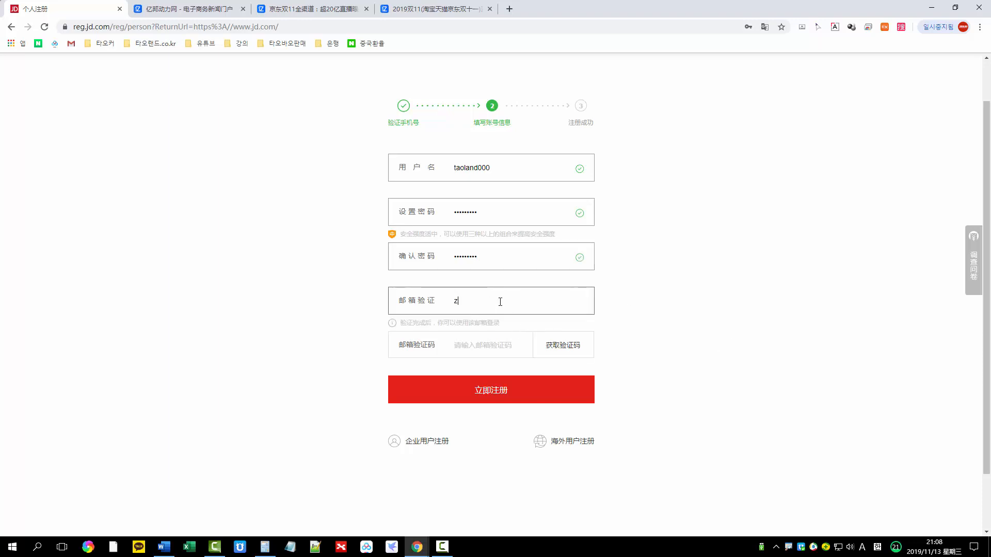
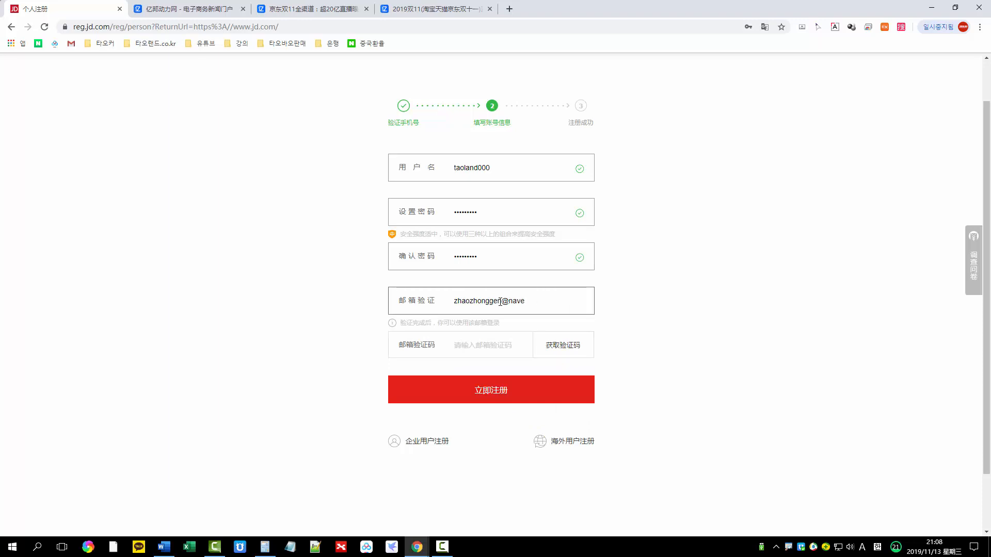
Enter an e-mail address, replacing the rejected one with a Gmail address.
left_click(837, 327)
scroll(563, 353, "up", 1)
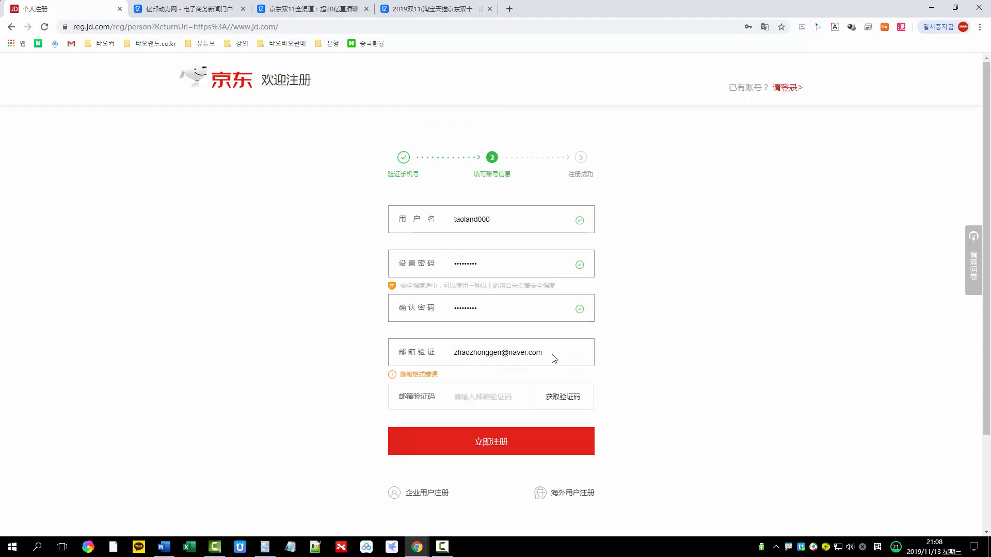
left_click_drag(551, 356, 359, 363)
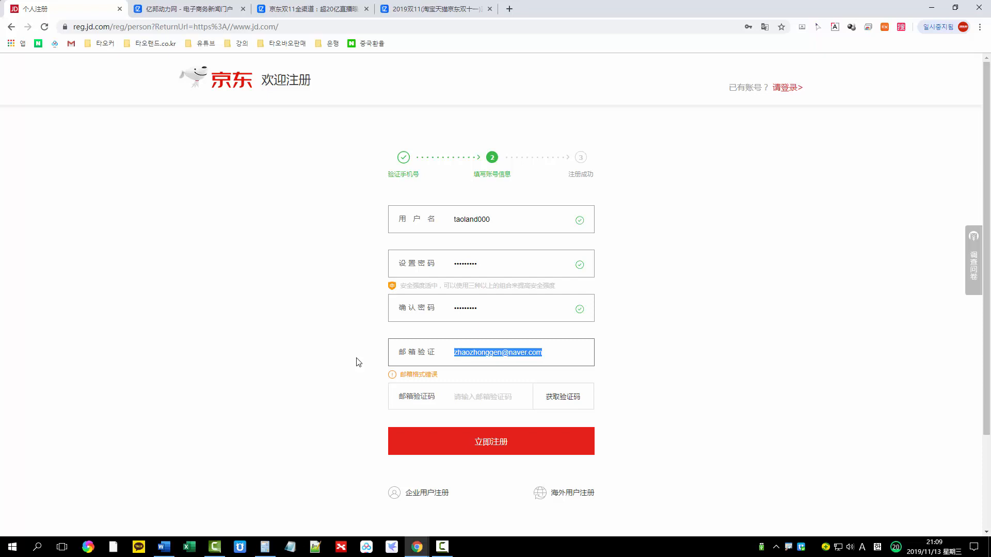
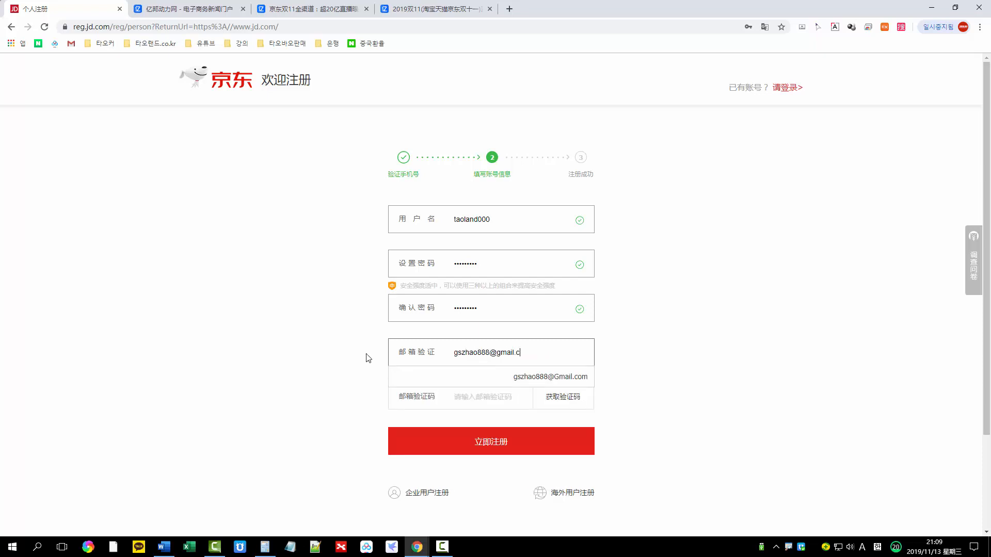
left_click(749, 361)
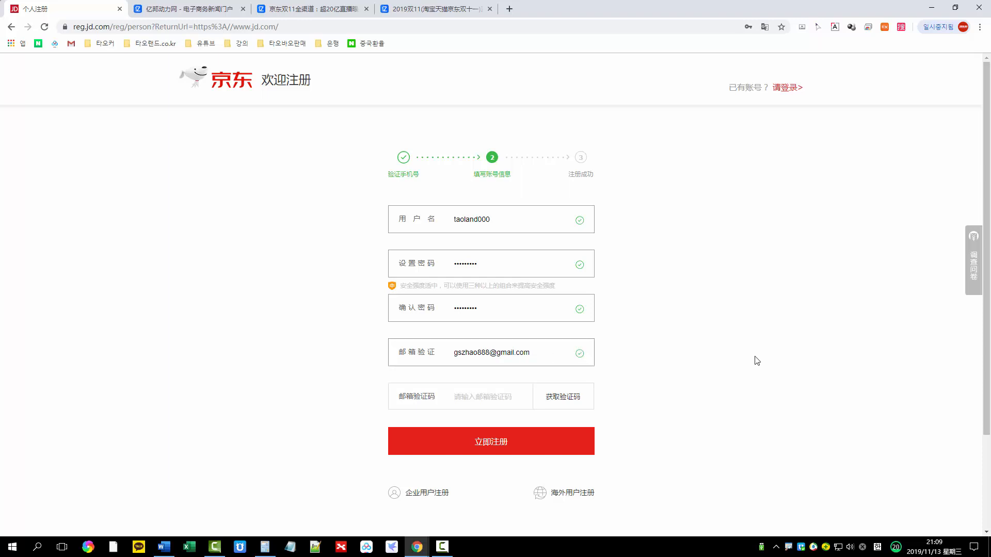
Request the e-mail code, paste it in, and submit the registration with 立即注册.
left_click(565, 399)
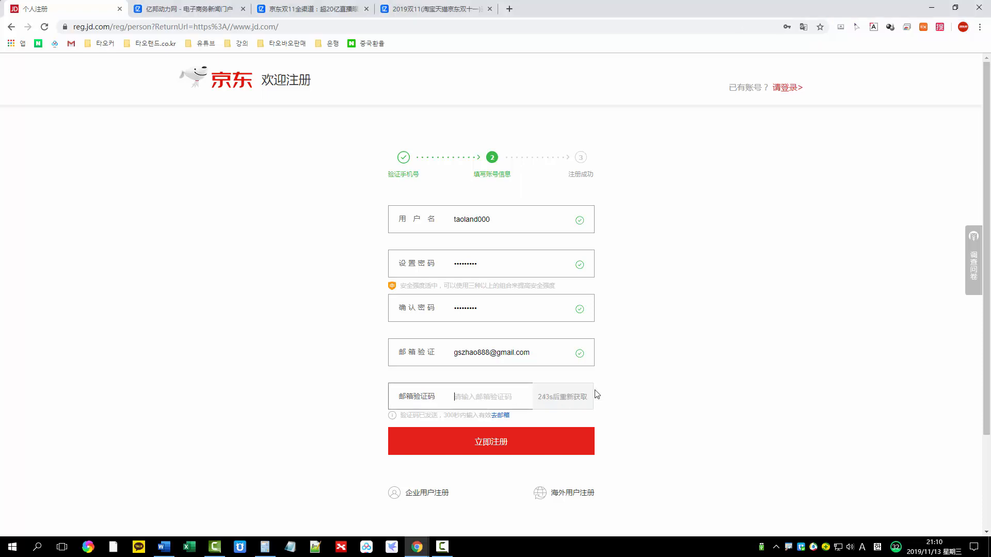
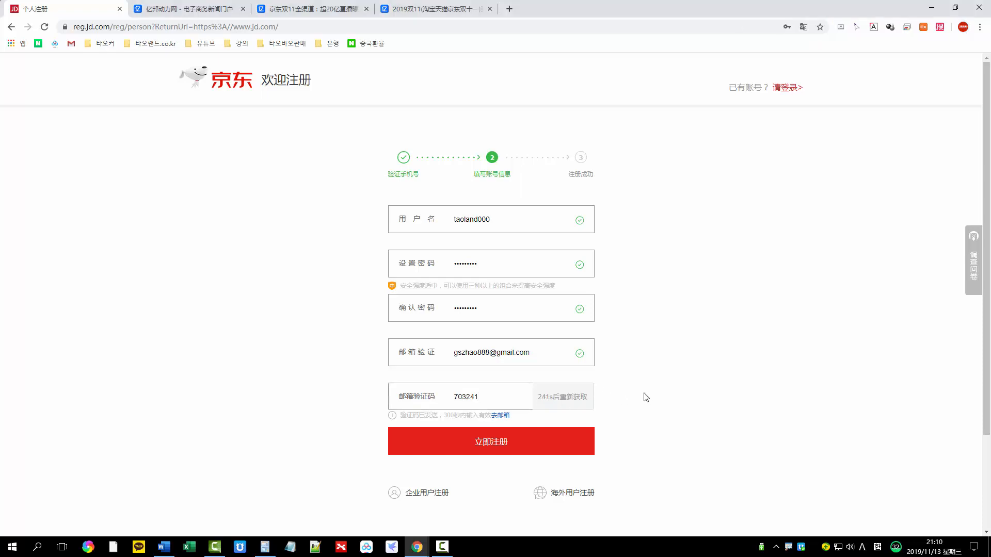
left_click(490, 448)
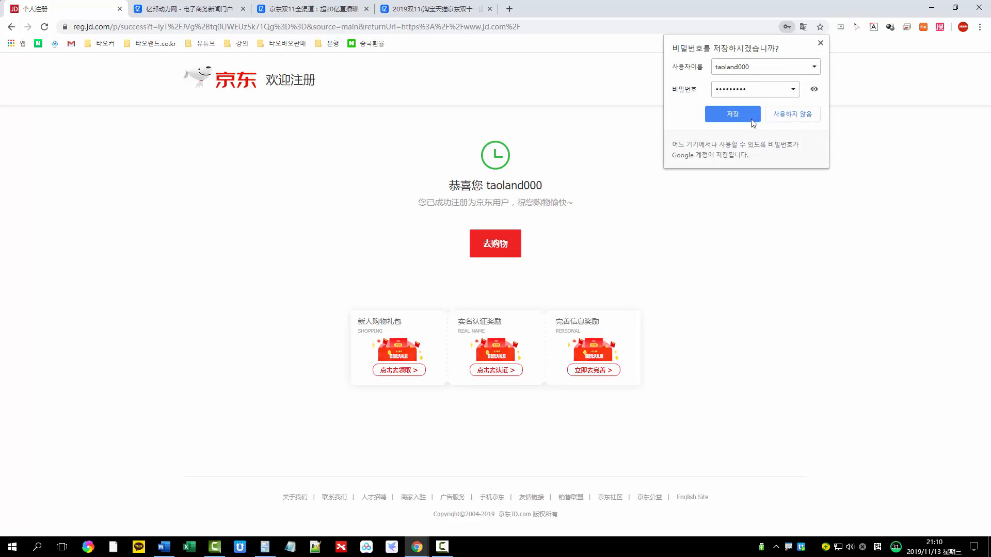
Save the login in the browser, open the JD homepage signed in, then log out via 退出.
left_click(751, 121)
left_click(494, 244)
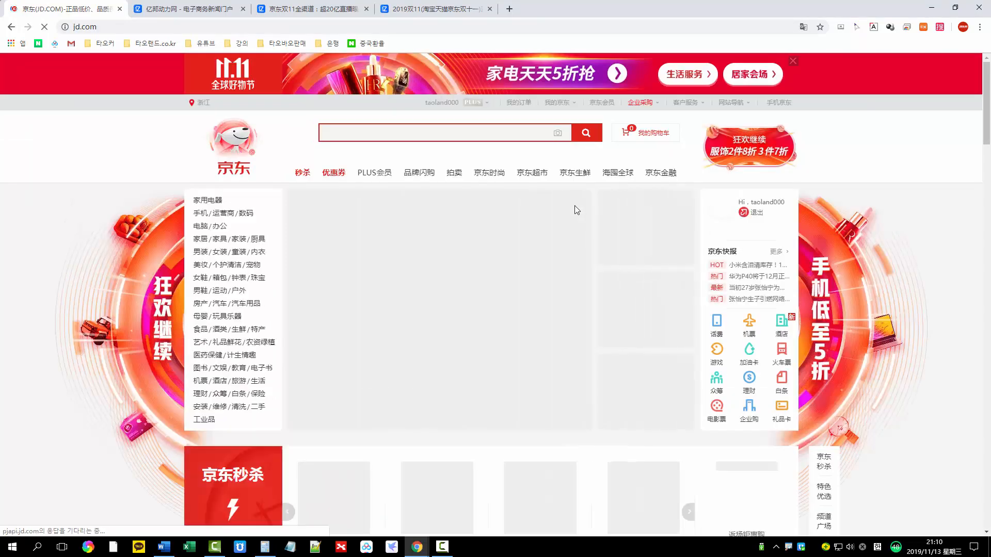
mouse_move(441, 106)
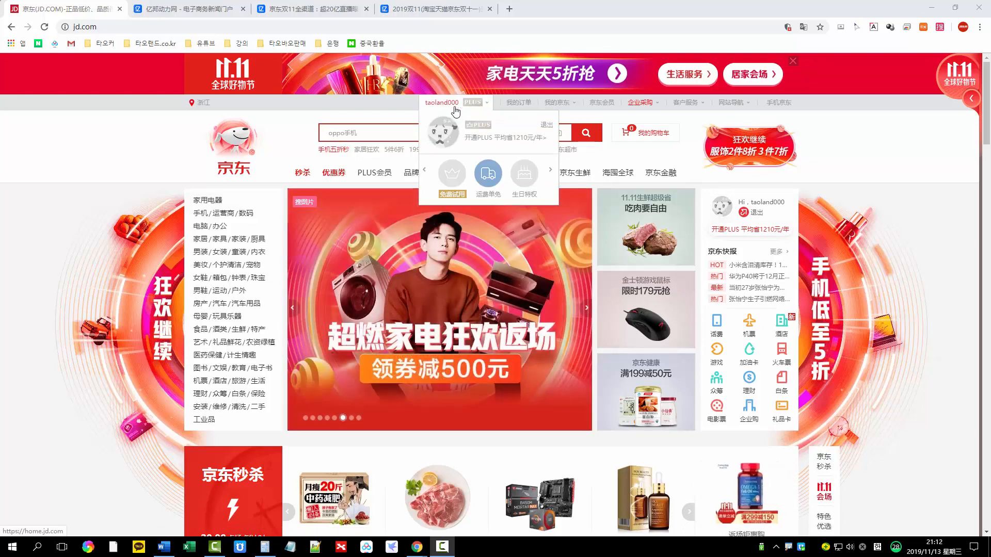
left_click(547, 127)
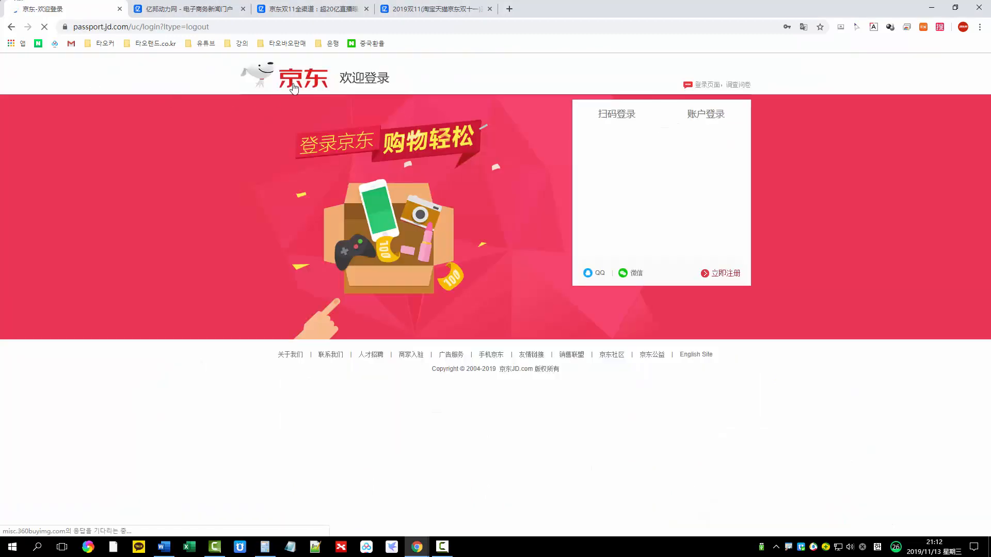
Return to the JD homepage, mark the 请登录 prompt, and open the login page.
left_click(294, 83)
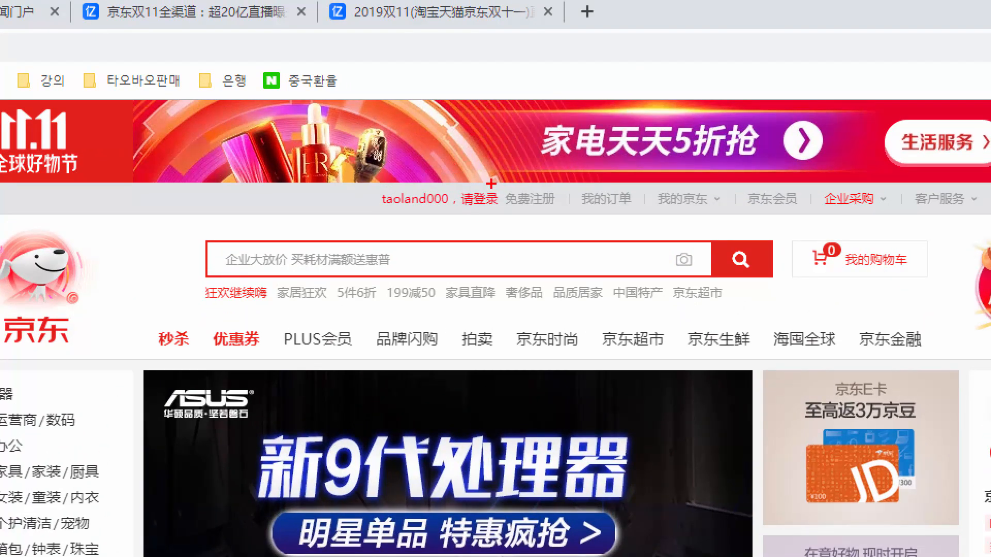
mouse_move(491, 183)
left_mouse_down()
mouse_move(442, 219)
mouse_move(505, 186)
mouse_move(485, 178)
left_mouse_up()
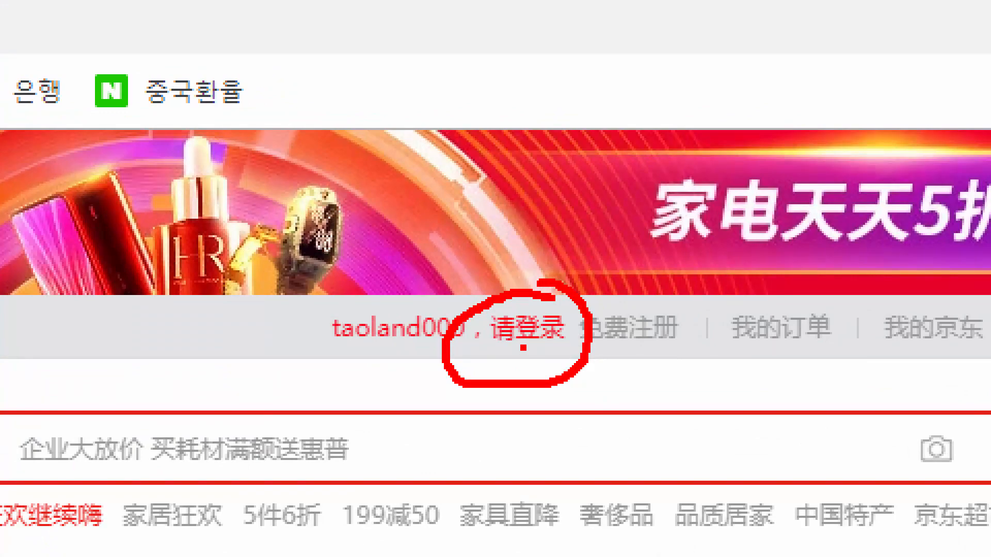
mouse_move(514, 339)
left_mouse_down()
mouse_move(532, 352)
mouse_move(572, 345)
left_mouse_up()
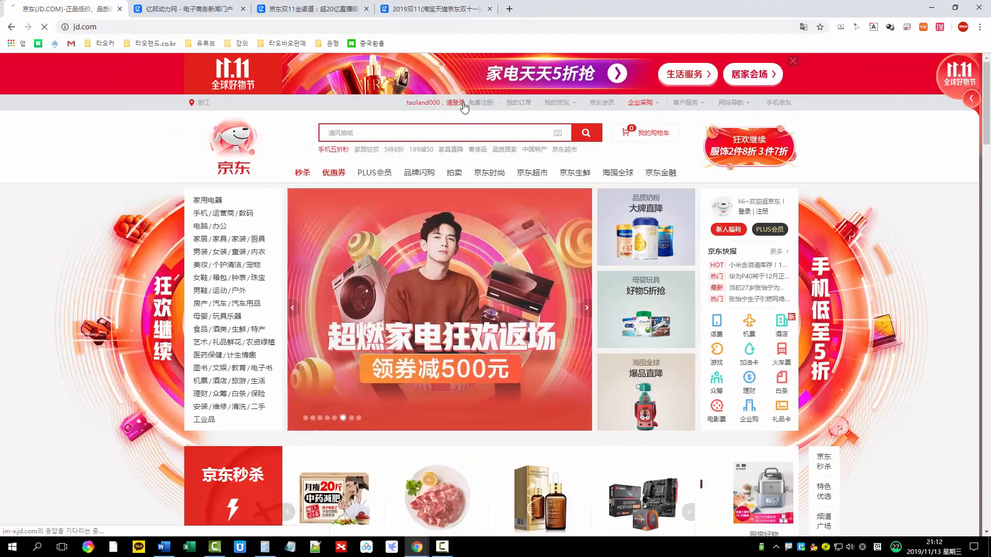
left_click(464, 105)
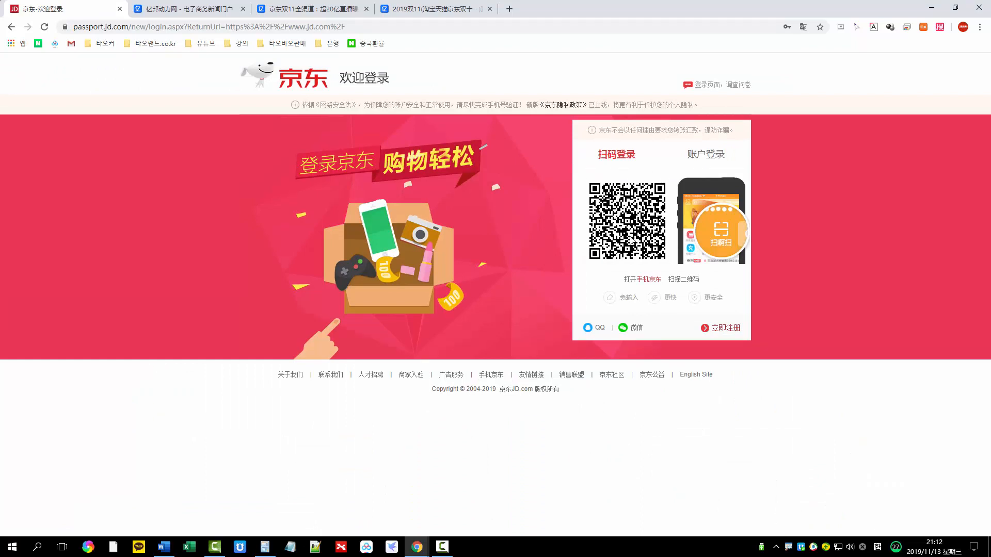
Switch to 账户登录 account login and clear the prefilled username.
left_click(708, 155)
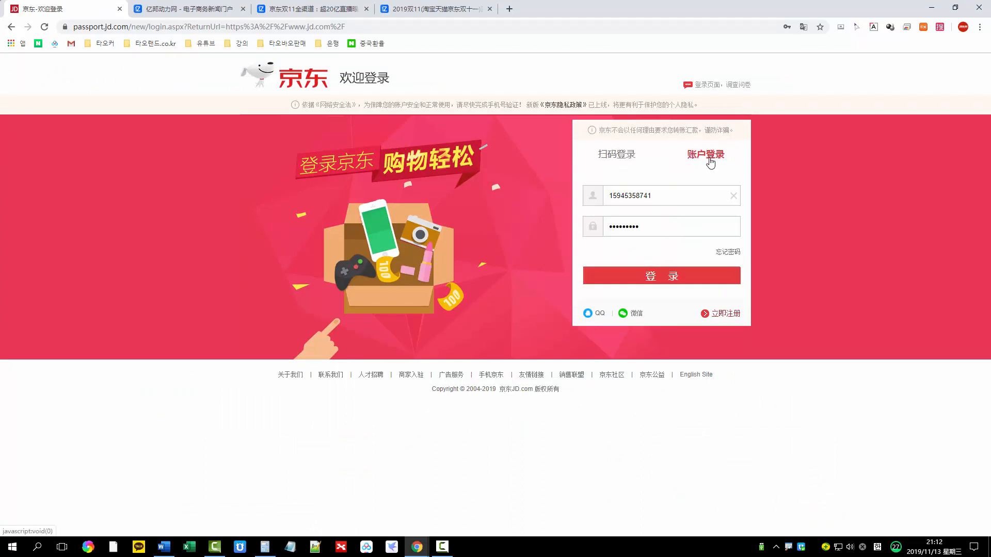
left_click(733, 196)
left_click(674, 199)
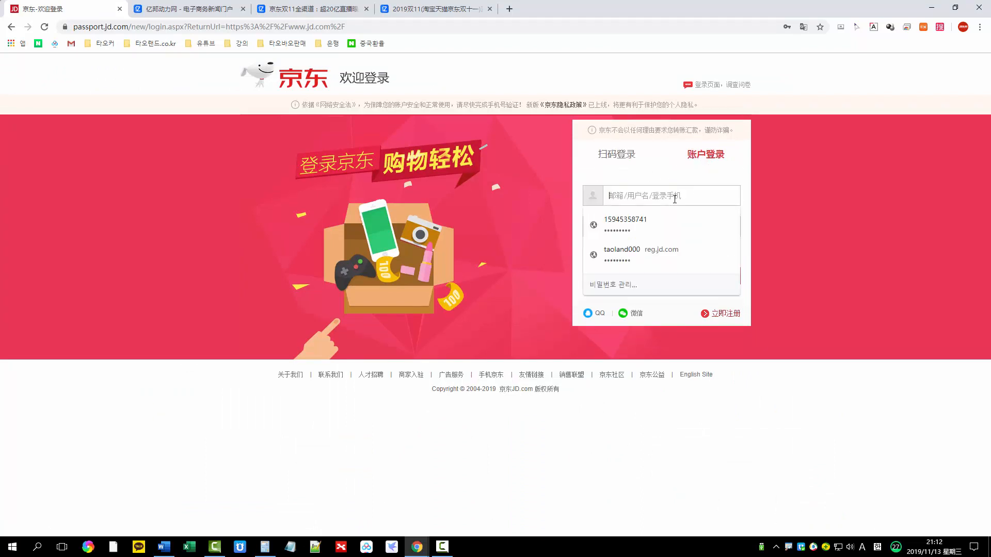
left_click(665, 197)
left_click(632, 195)
Enter the registered mobile number as the username, replacing a mistyped entry.
type("taoba")
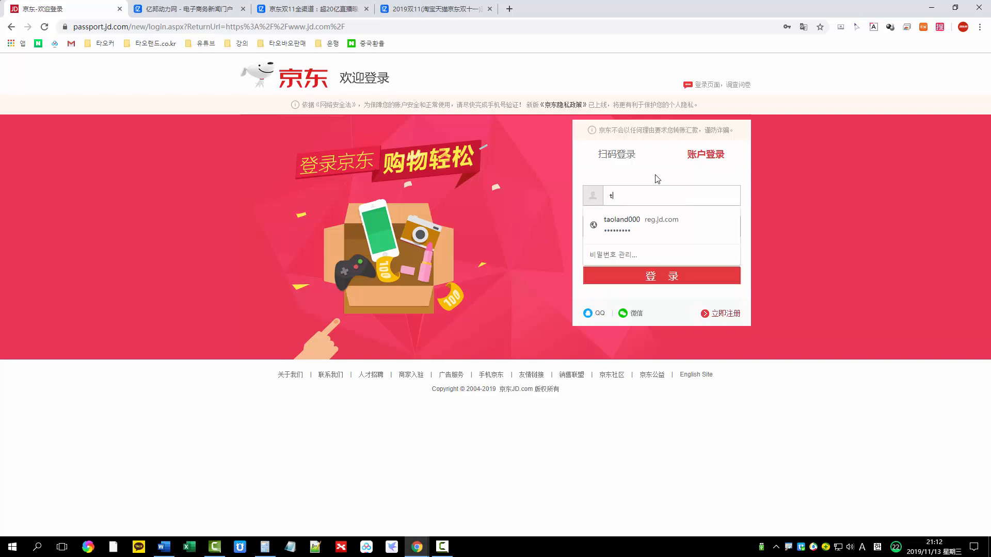
key("BackSpace")
key("BackSpace")
type("land00")
double_click(657, 188)
key("BackSpace")
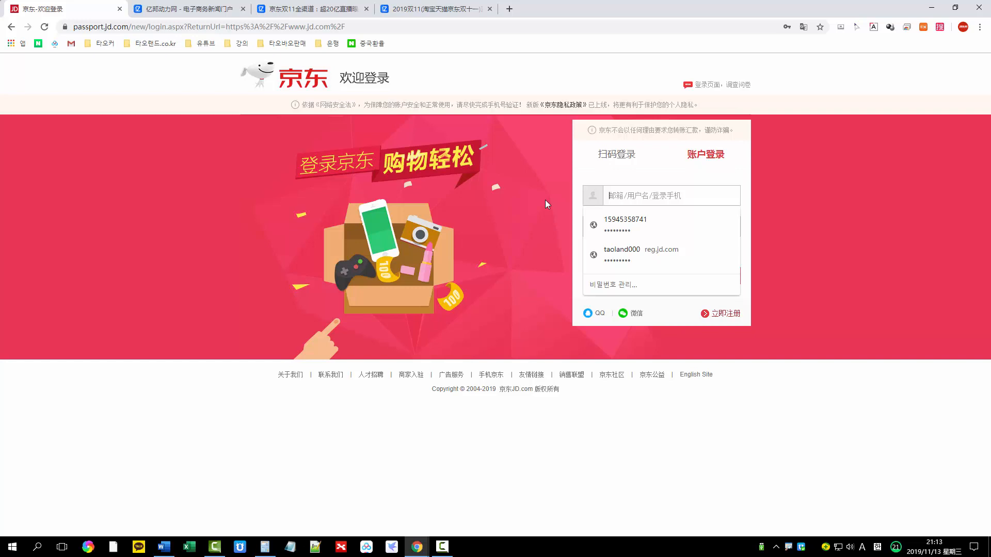
key("Escape")
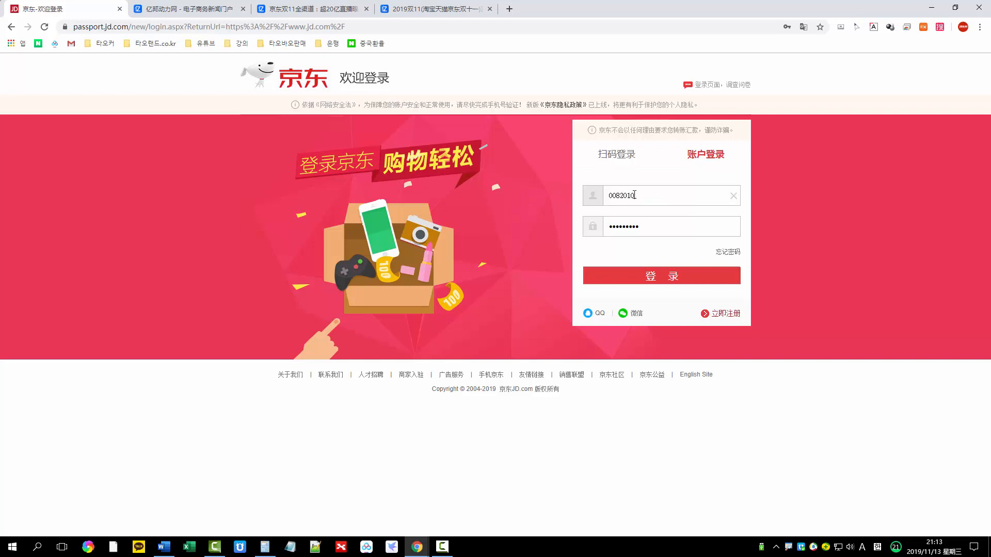
left_click(627, 196)
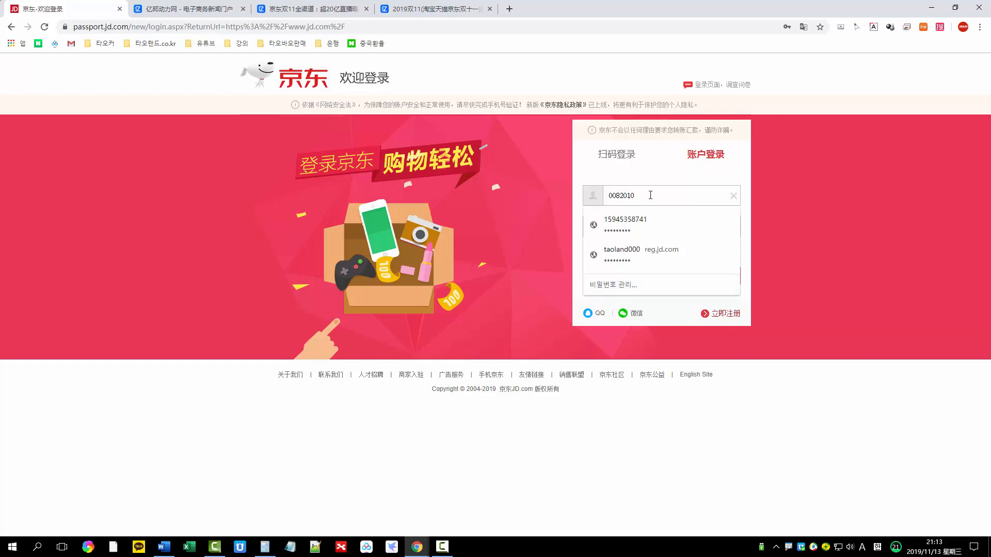
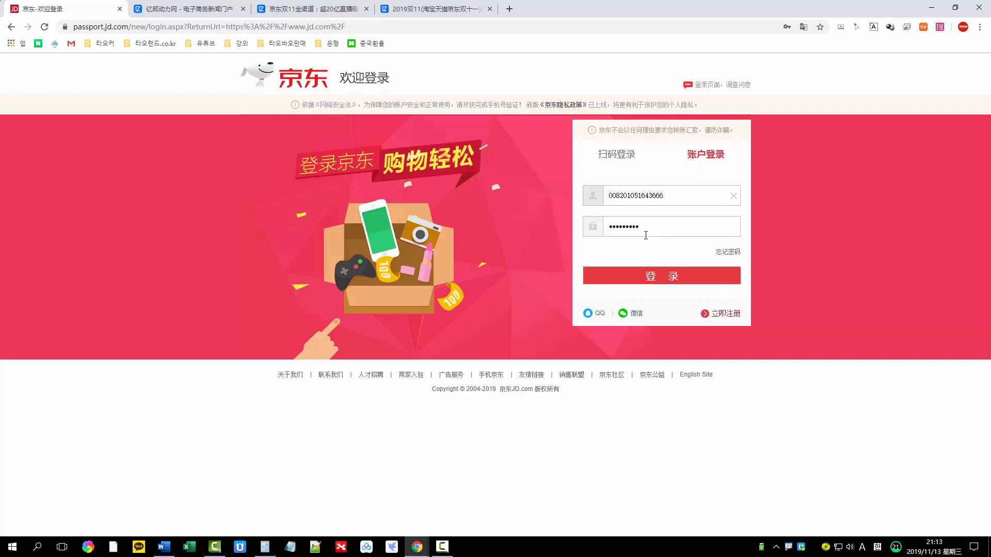
Replace the password with the account password and sign in with 登录.
double_click(646, 235)
type("••••••")
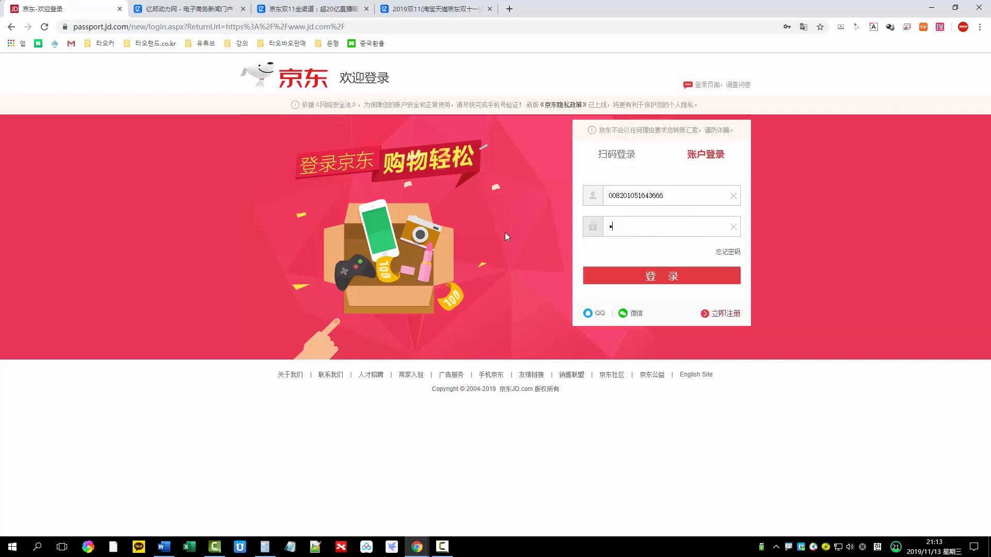
type("•••")
left_click(671, 281)
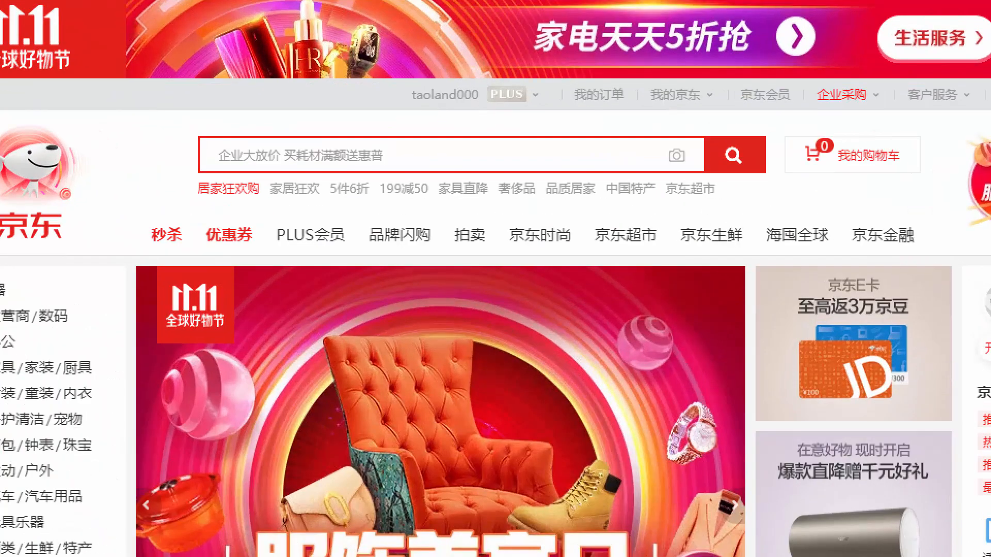
Save the new JD login with 저장 in Chrome's save-password bubble.
left_click_drag(421, 110, 461, 111)
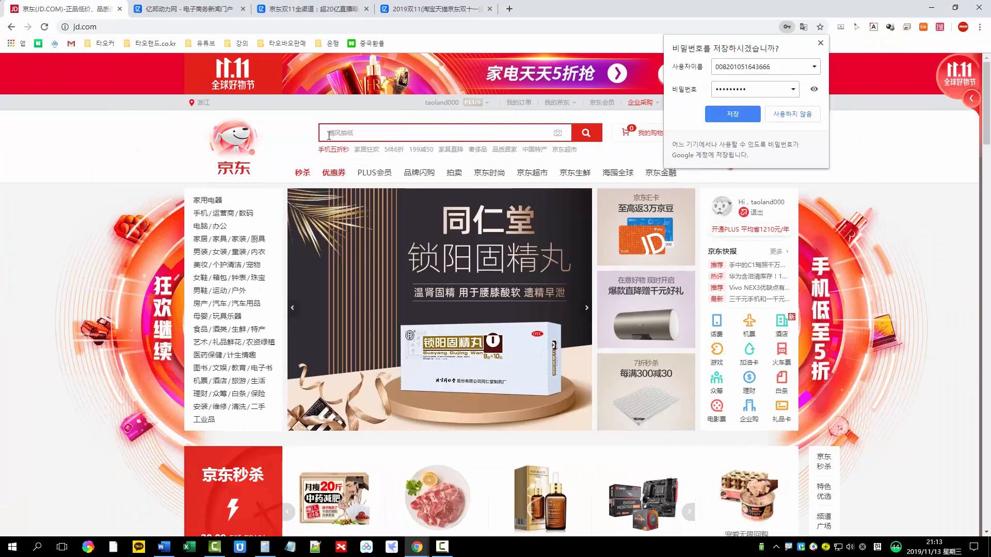
left_click(737, 119)
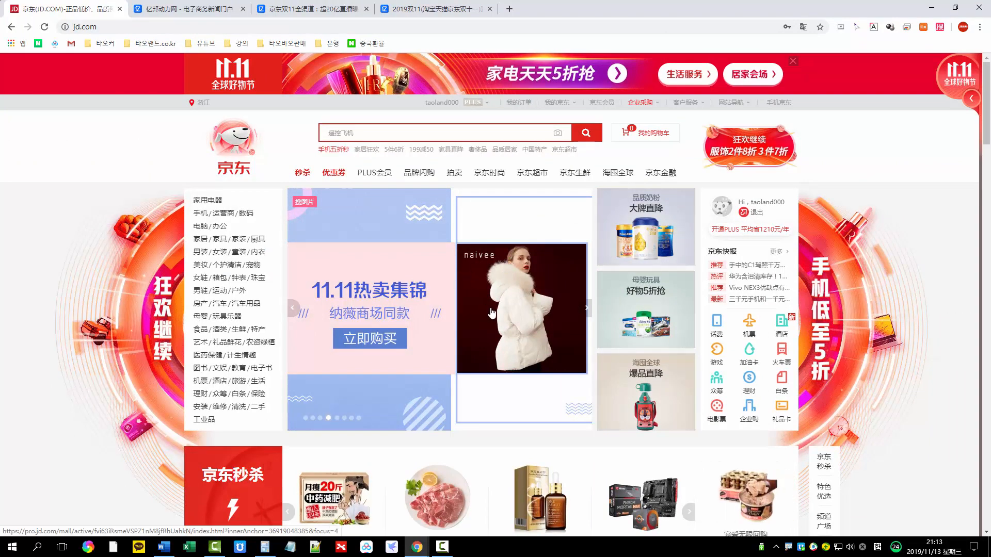
scroll(339, 286, "down", 7)
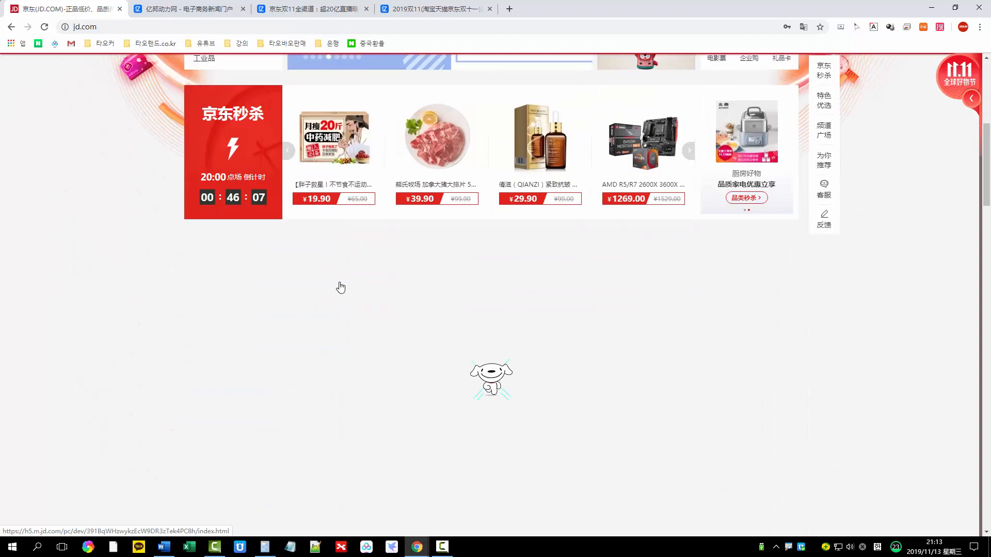
scroll(338, 285, "up", 7)
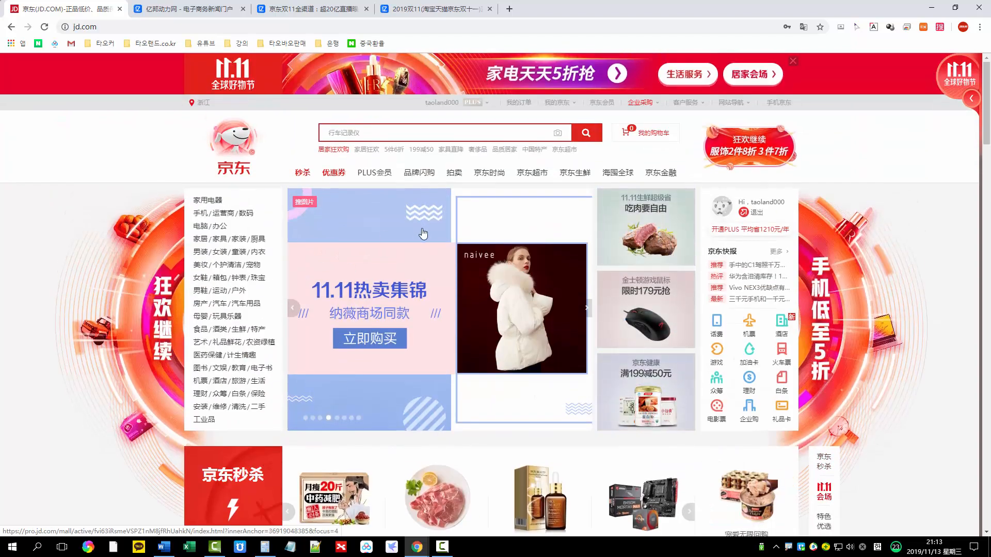